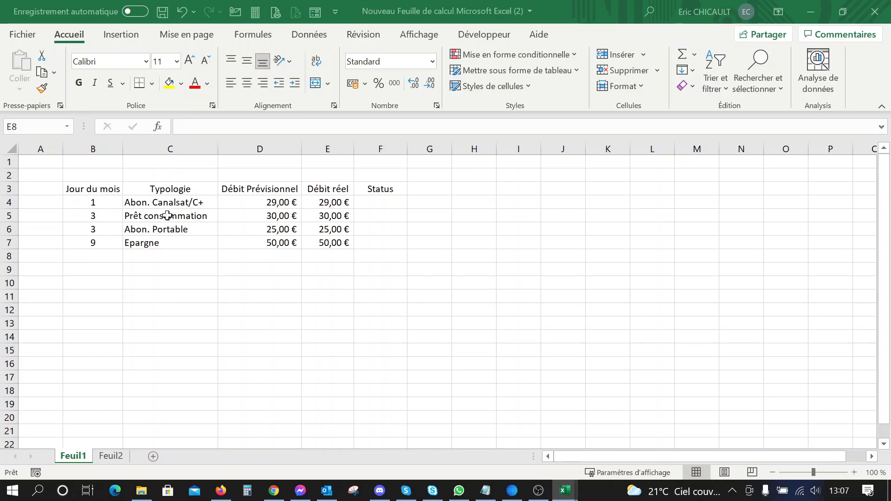
# Check the Typologie dropdown choices in cell C4 and the Typologie and Status source lists on Feuil2.
pyautogui.click(167, 216)
pyautogui.click(249, 229)
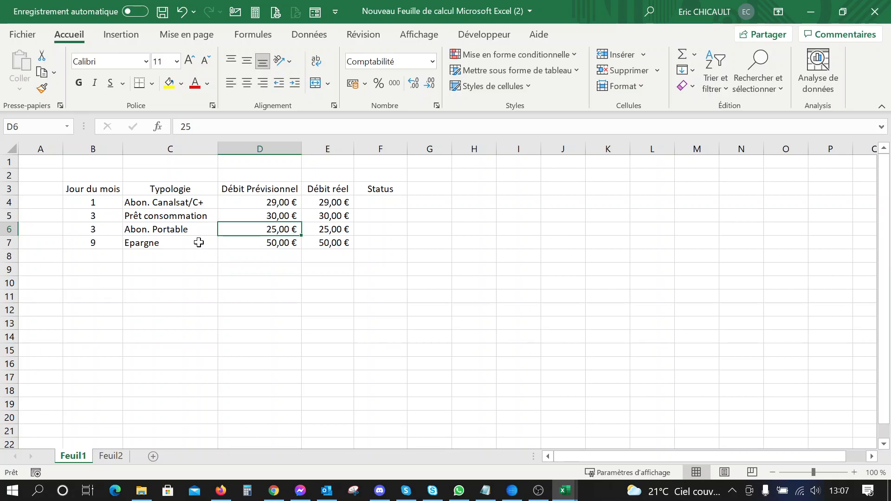
pyautogui.click(195, 206)
pyautogui.click(223, 203)
pyautogui.click(223, 203)
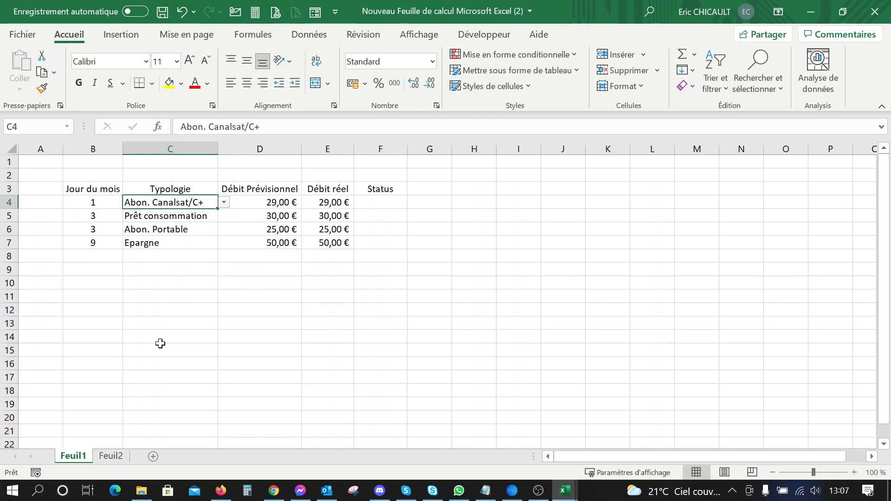
pyautogui.click(112, 456)
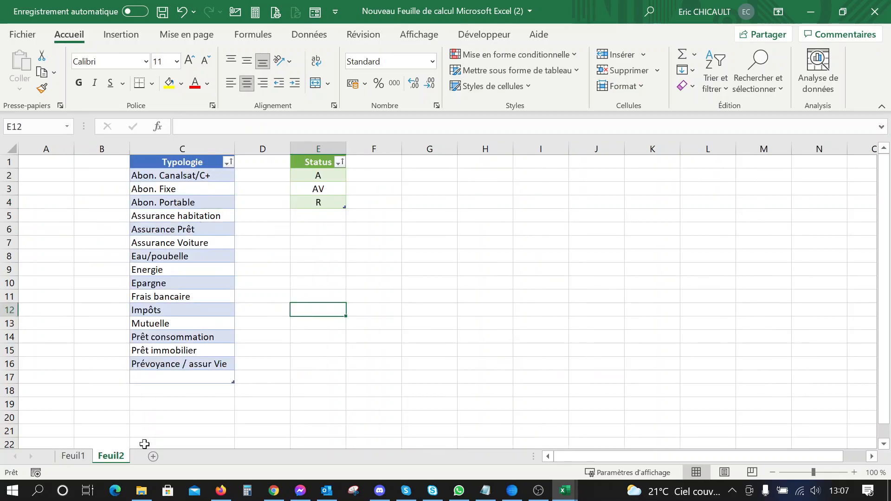
pyautogui.click(74, 456)
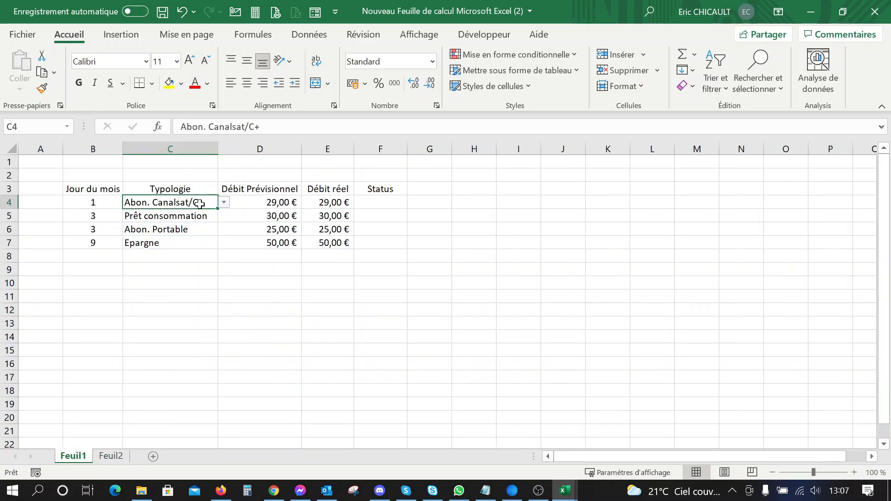
# Review the data validation settings of the first Typologie cell, C4.
pyautogui.click(309, 35)
pyautogui.click(628, 86)
pyautogui.click(637, 122)
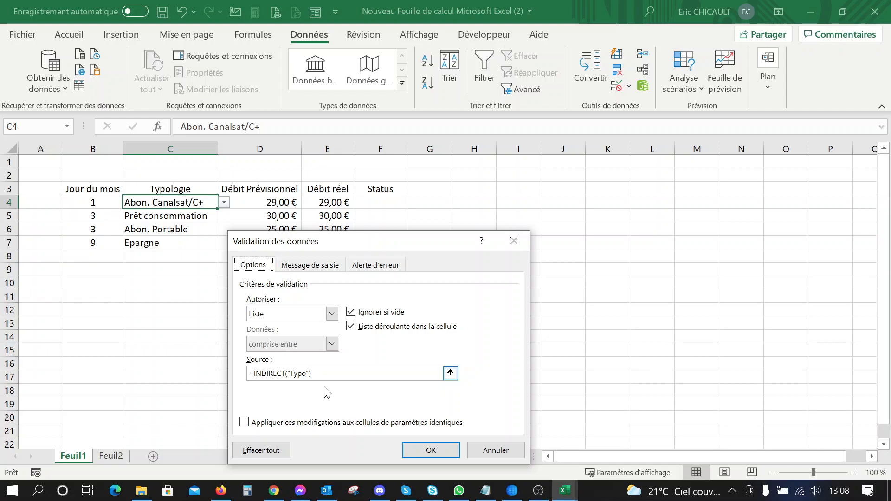
pyautogui.click(429, 454)
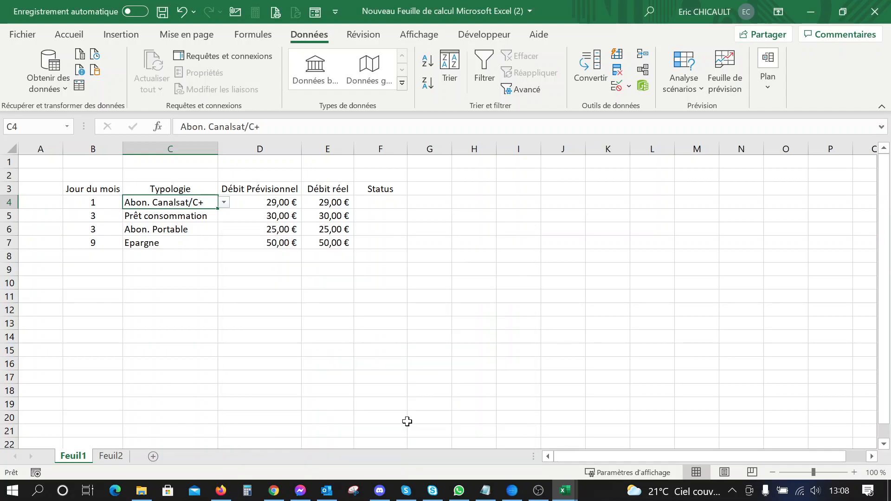
# Review the data validation settings of the first Status cell, F4.
pyautogui.click(373, 202)
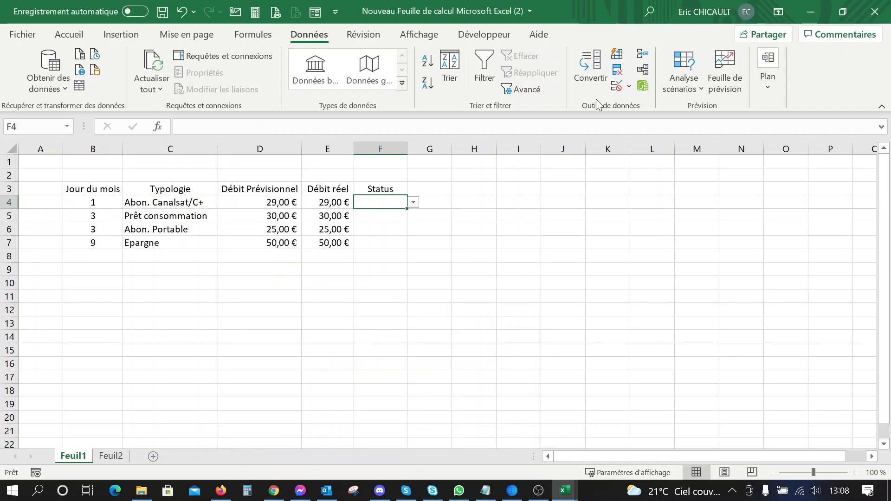
pyautogui.click(628, 87)
pyautogui.click(634, 105)
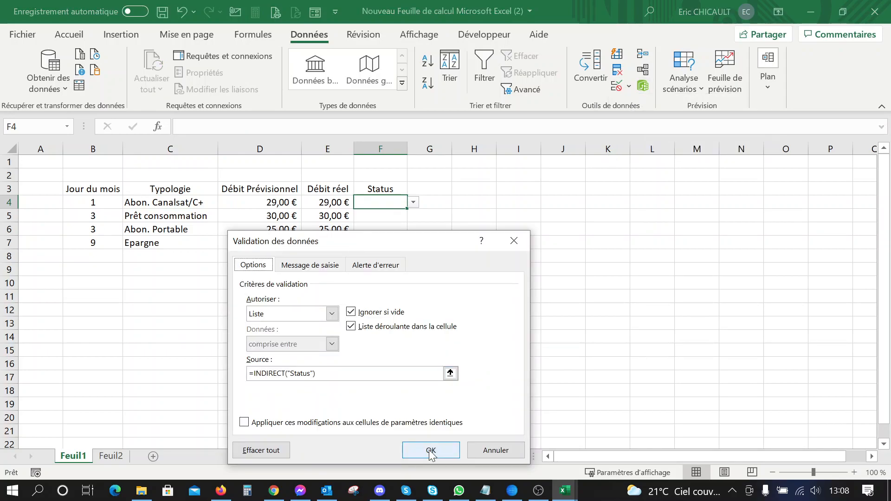
pyautogui.click(430, 452)
pyautogui.click(481, 361)
# Format the range B3:F7 as a table with headers, using a medium blue banded table style.
pyautogui.click(277, 202)
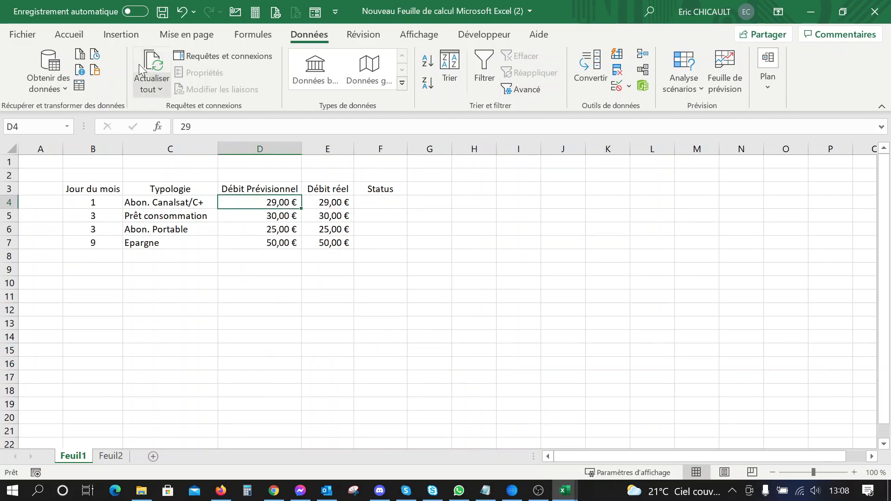
pyautogui.click(69, 35)
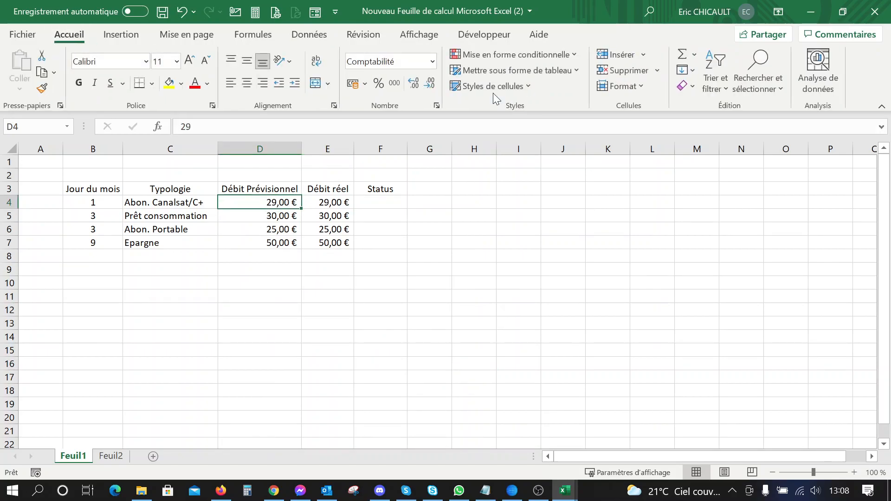
pyautogui.click(530, 68)
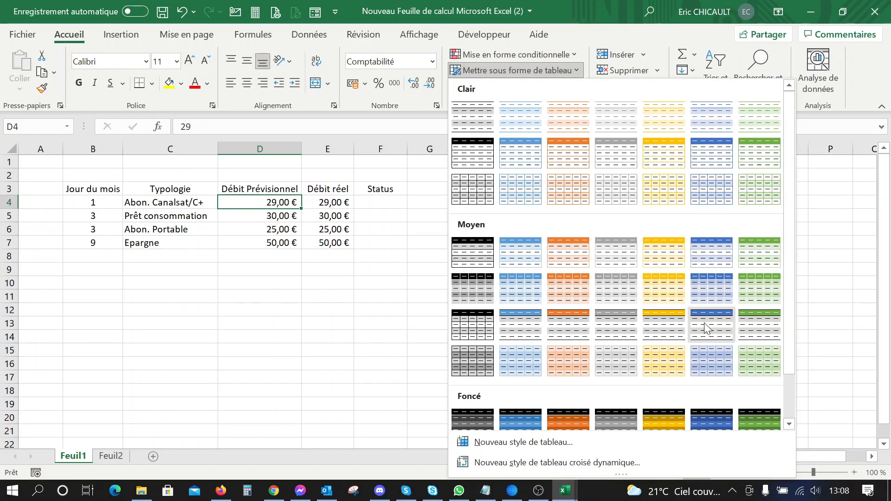
pyautogui.click(701, 293)
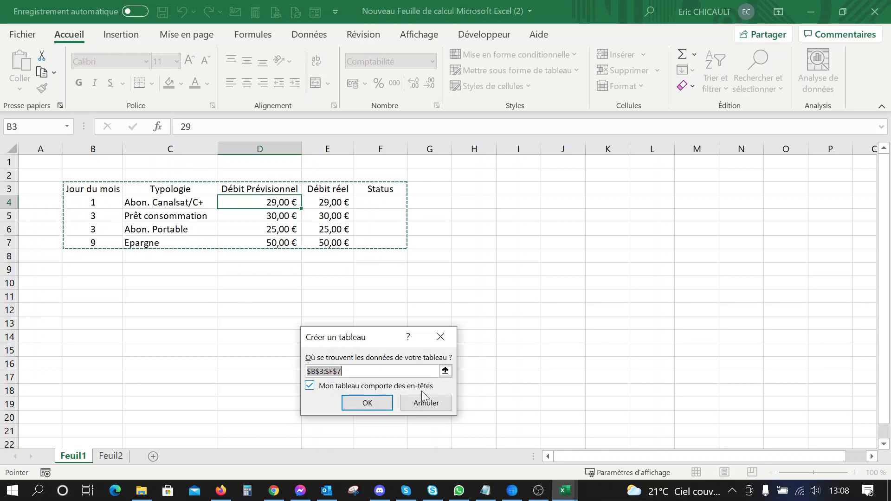
pyautogui.click(359, 403)
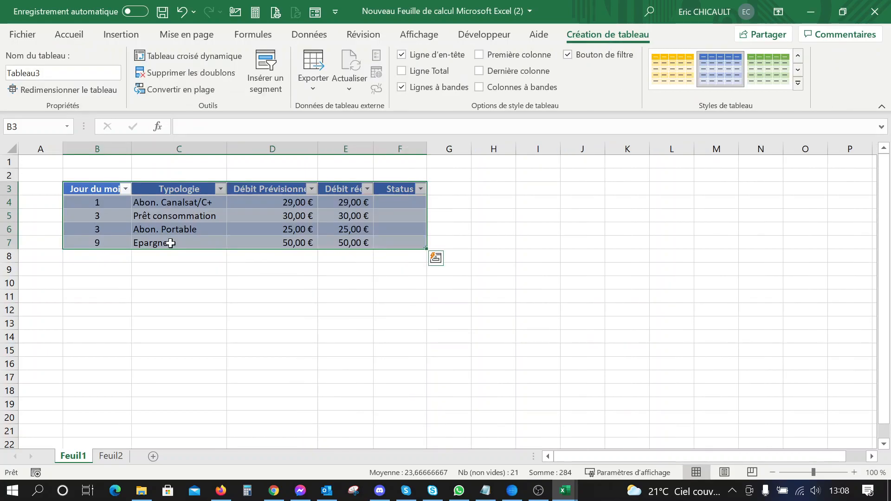
pyautogui.click(203, 269)
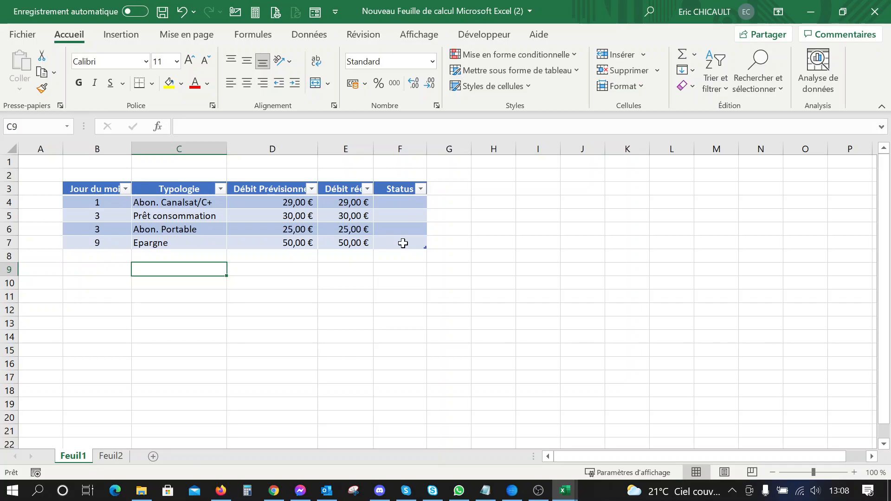
# Add a total row to the table and have it sum the Débit réel column.
pyautogui.click(403, 204)
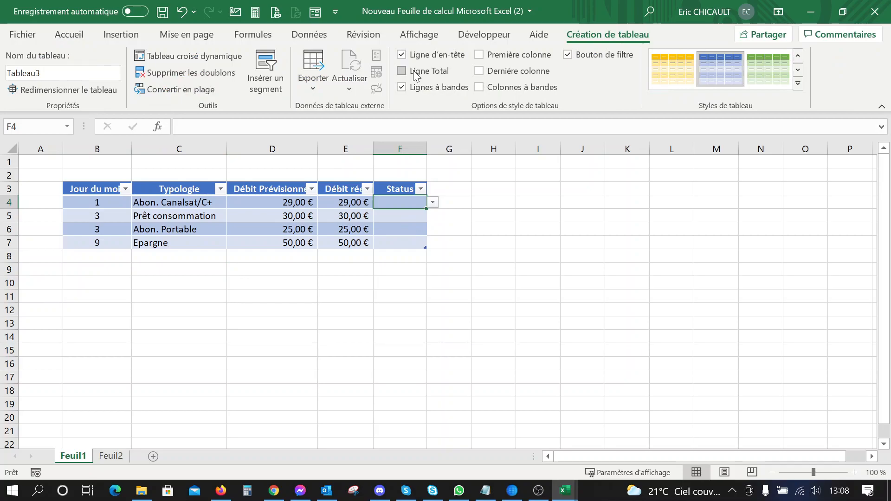
pyautogui.click(413, 72)
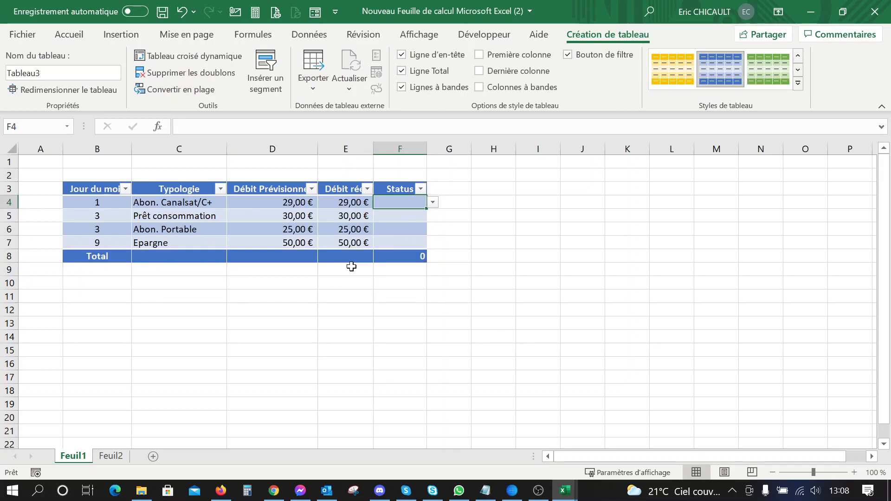
pyautogui.click(369, 258)
pyautogui.click(379, 256)
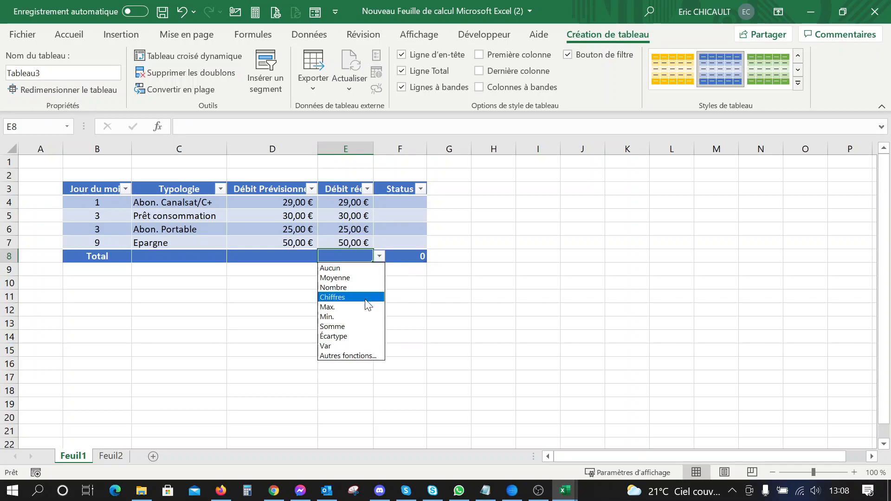
pyautogui.click(366, 328)
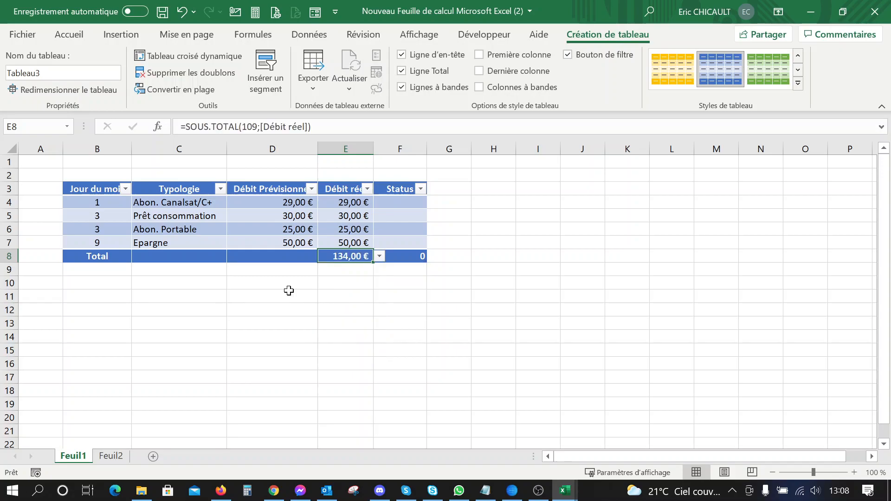
# Set the total row to sum the Débit Prévisionnel column.
pyautogui.click(310, 255)
pyautogui.click(323, 256)
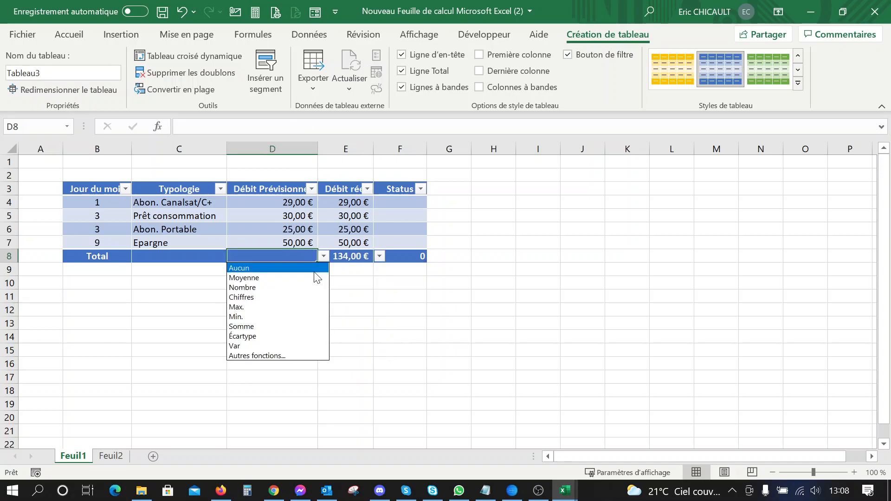
pyautogui.click(301, 327)
pyautogui.click(347, 320)
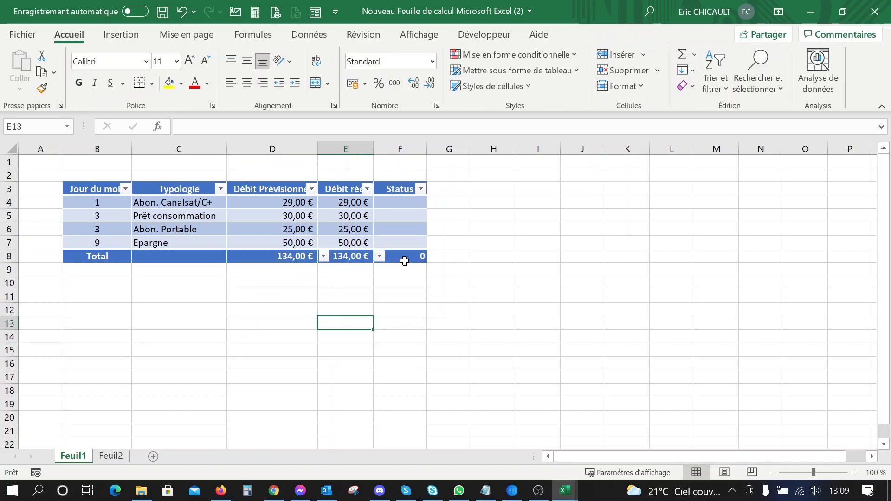
# Check the dropdown choices offered in the first Status cell, F4.
pyautogui.click(418, 203)
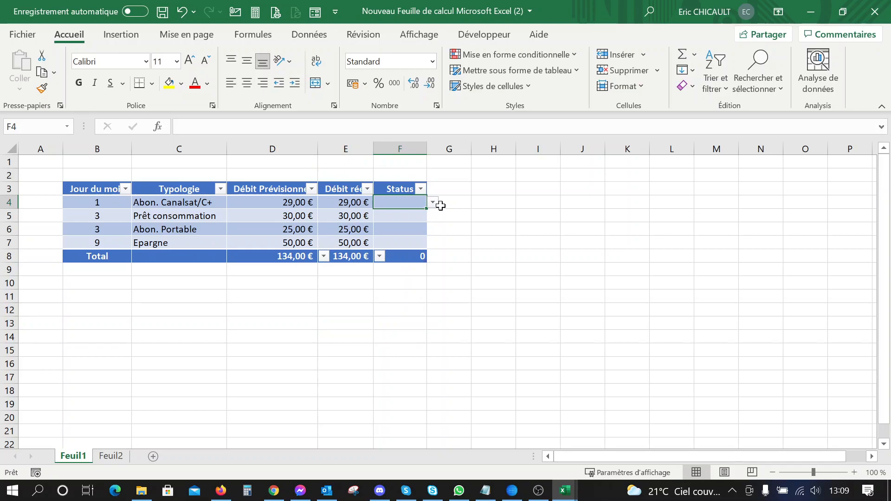
pyautogui.click(433, 202)
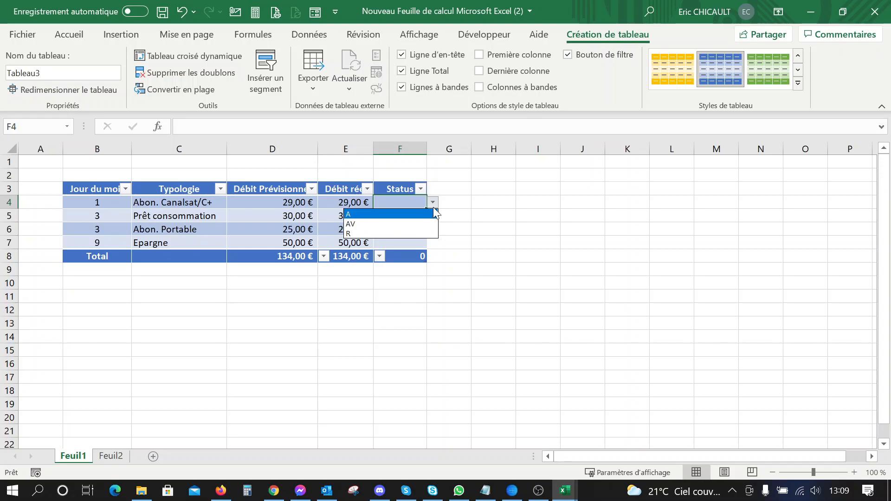
pyautogui.click(433, 203)
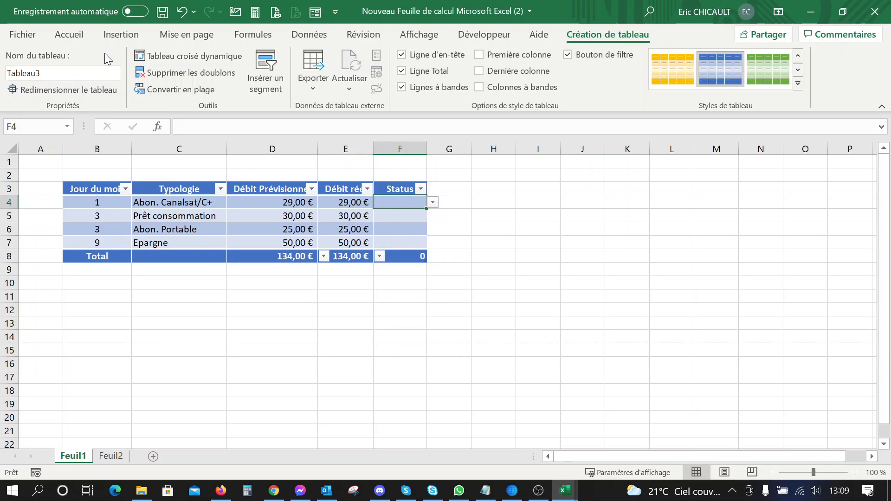
# Enter 21 as the Débit réel of Abon. Canalsat/C+ in E4 to test the conditional formatting.
pyautogui.click(82, 39)
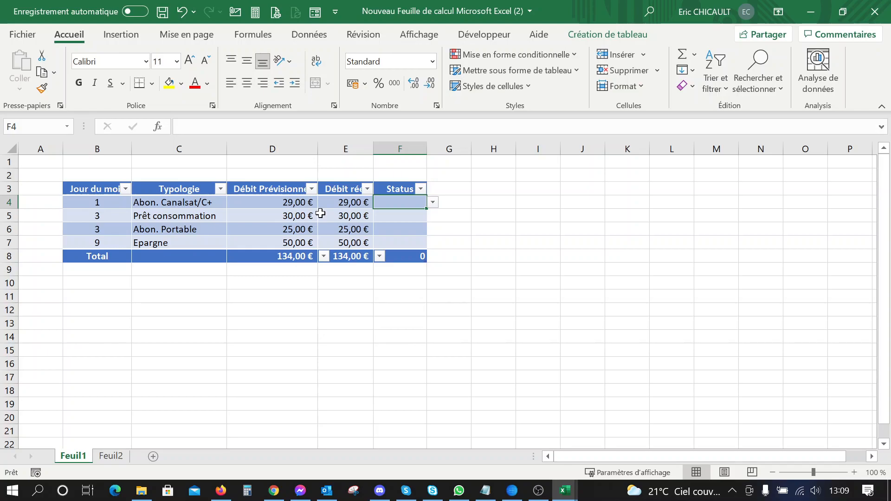
pyautogui.click(359, 204)
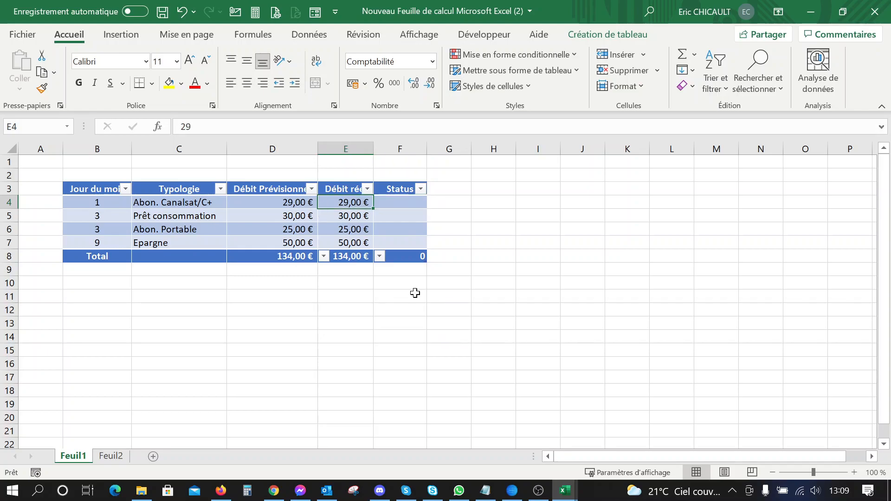
pyautogui.write('21')
pyautogui.click(493, 296)
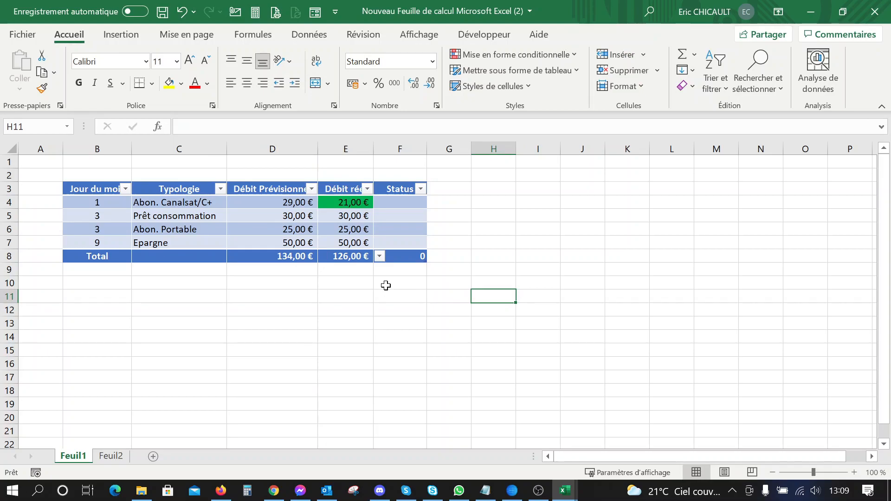
# Set the Débit réel of Abon. Canalsat/C+ in E4 to 30.
pyautogui.click(355, 207)
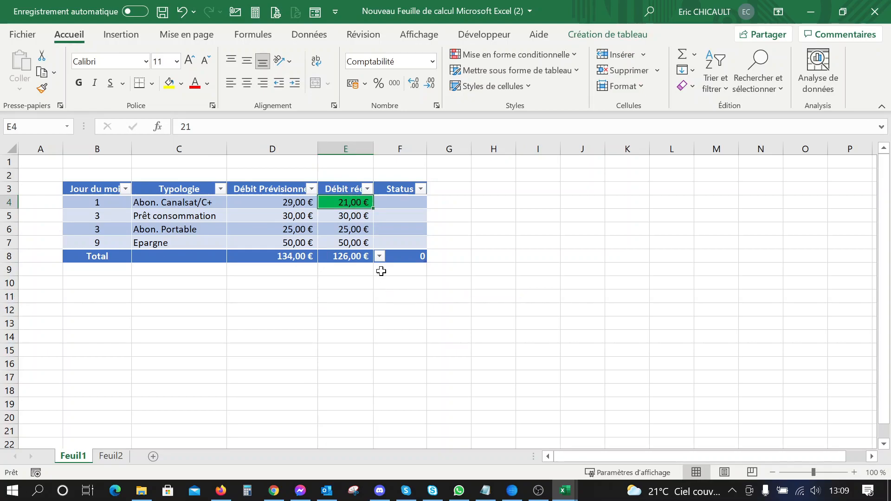
pyautogui.write('2')
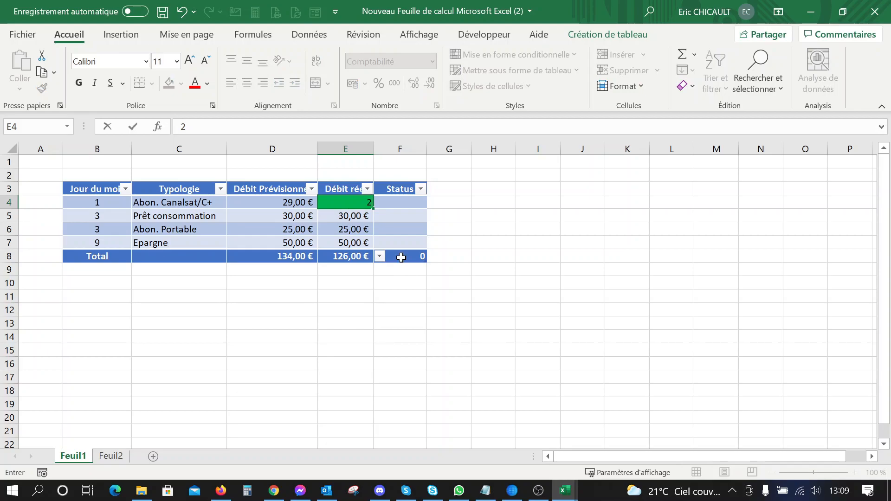
pyautogui.press('BackSpace')
pyautogui.write('30')
pyautogui.press('Return')
# Review the formula of the green conditional formatting rule that compares the Débit réel and Débit Prévisionnel columns.
pyautogui.click(352, 205)
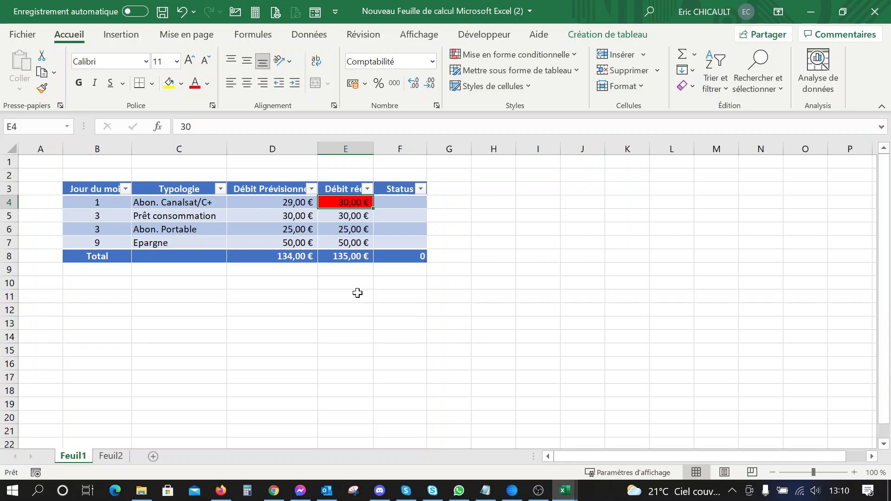
pyautogui.click(542, 59)
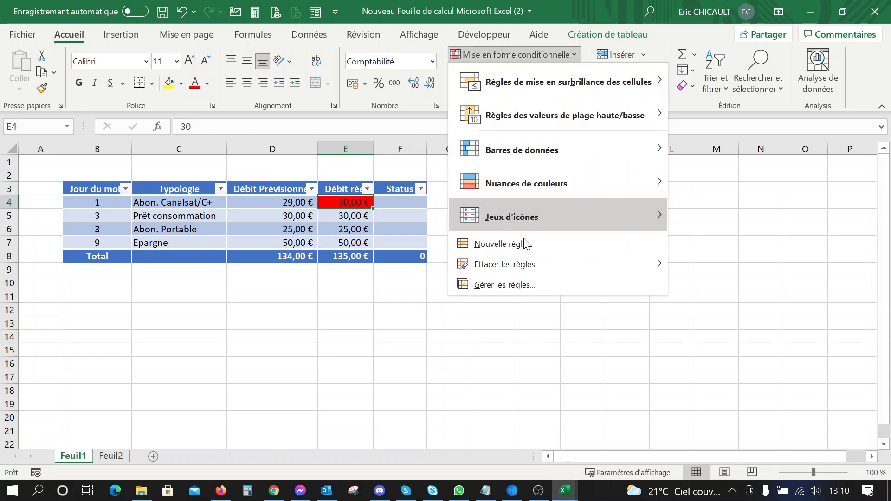
pyautogui.click(517, 285)
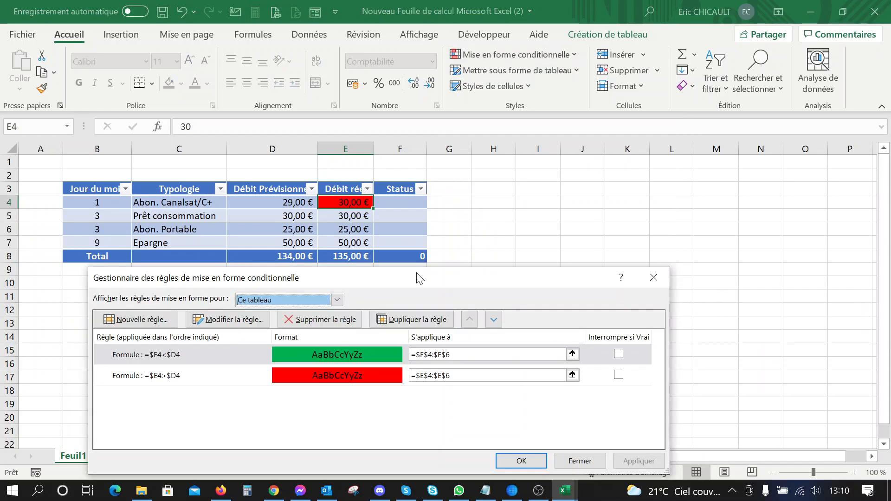
pyautogui.moveTo(419, 278); pyautogui.dragTo(594, 123)
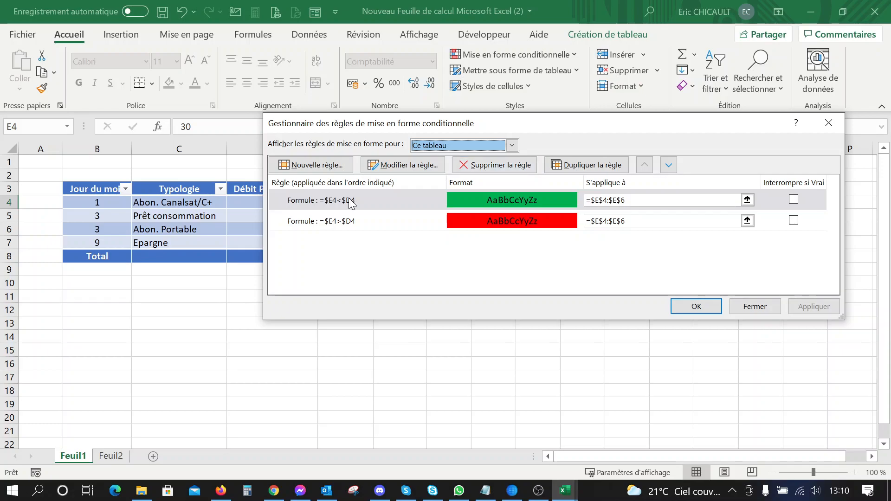
pyautogui.moveTo(488, 122); pyautogui.dragTo(575, 126)
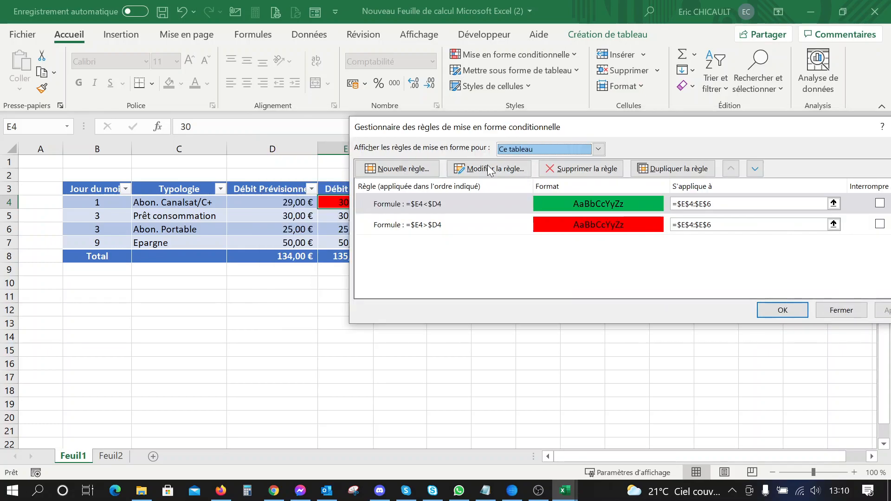
pyautogui.click(489, 169)
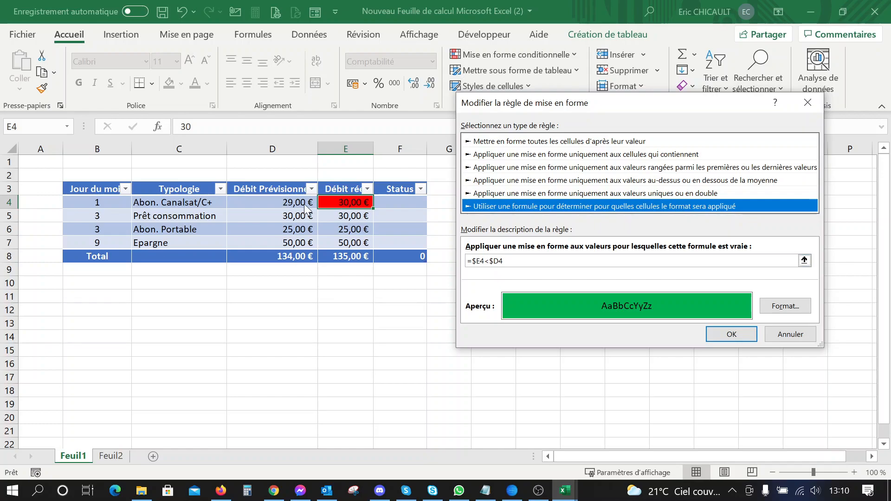
pyautogui.click(782, 335)
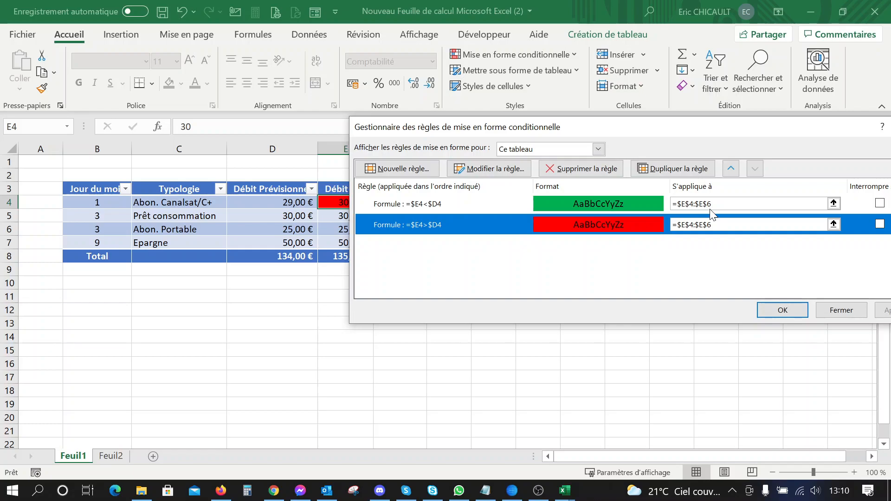
# Extend the green and red Débit réel conditional formatting rules to the range =$E$4:$E$7.
pyautogui.moveTo(704, 133); pyautogui.dragTo(530, 308)
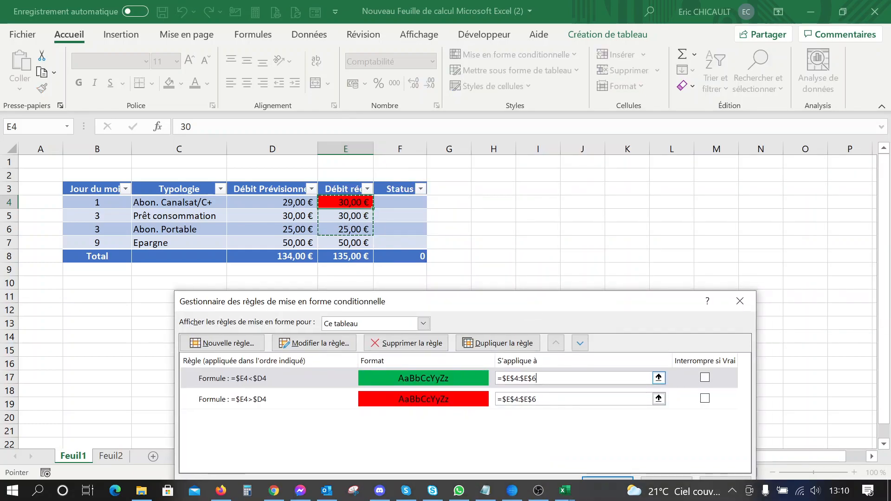
pyautogui.hotkey('ctrl', 'a')
pyautogui.press('BackSpace')
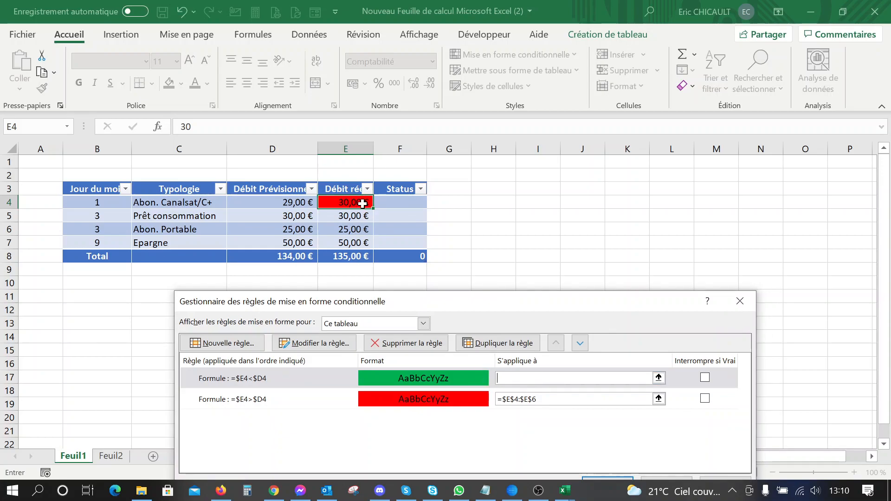
pyautogui.moveTo(362, 204); pyautogui.dragTo(356, 243)
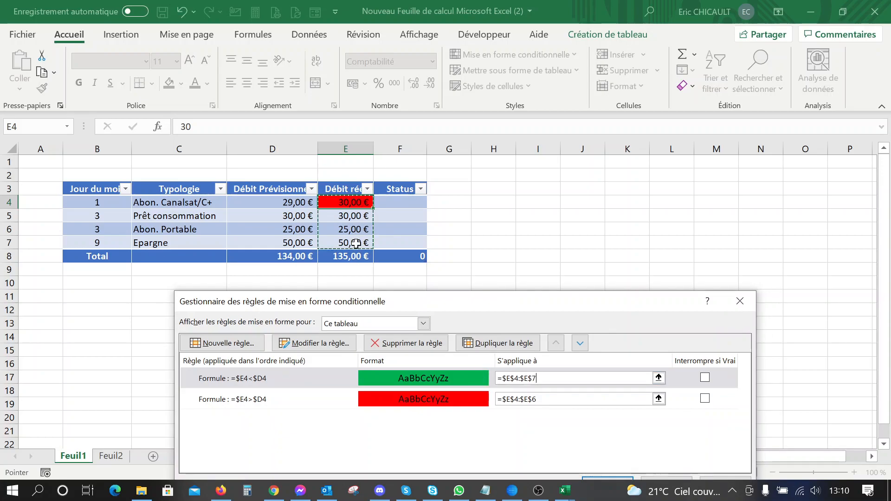
pyautogui.click(492, 399)
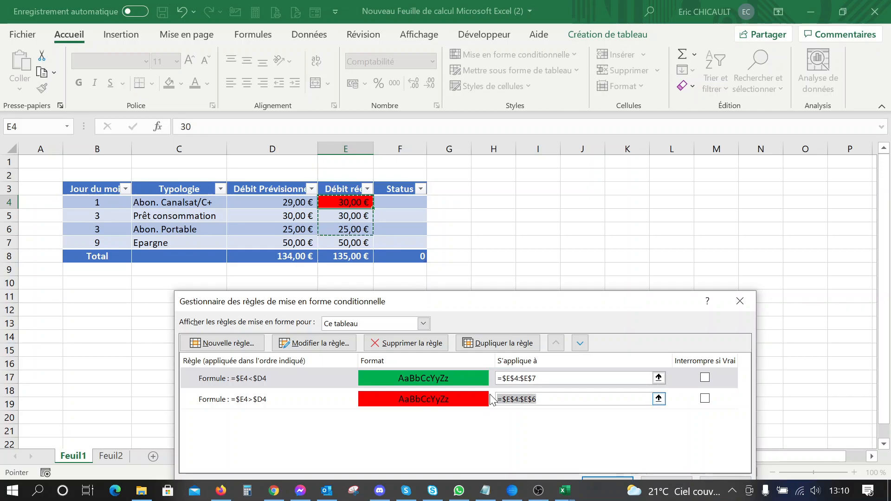
pyautogui.moveTo(354, 202); pyautogui.dragTo(356, 243)
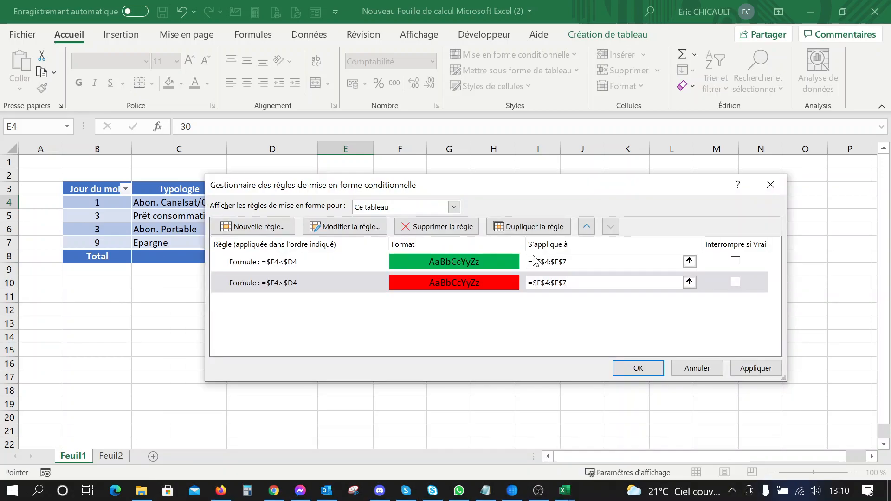
pyautogui.press('Return')
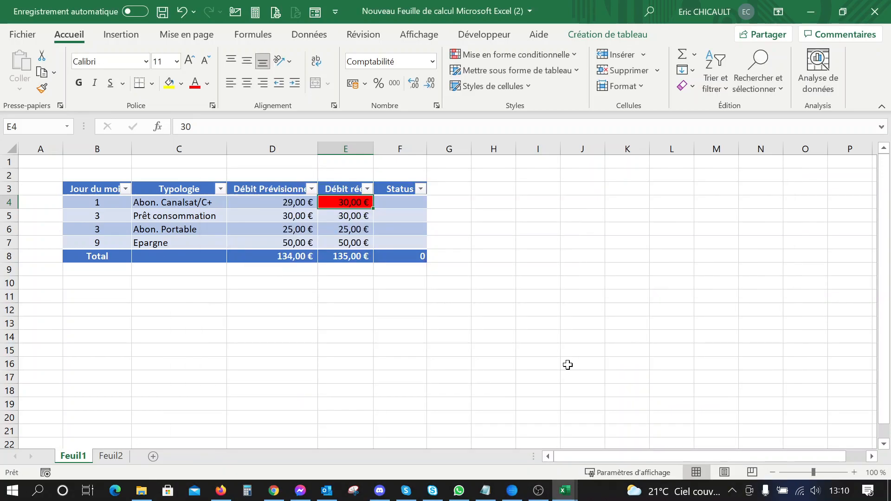
pyautogui.click(568, 365)
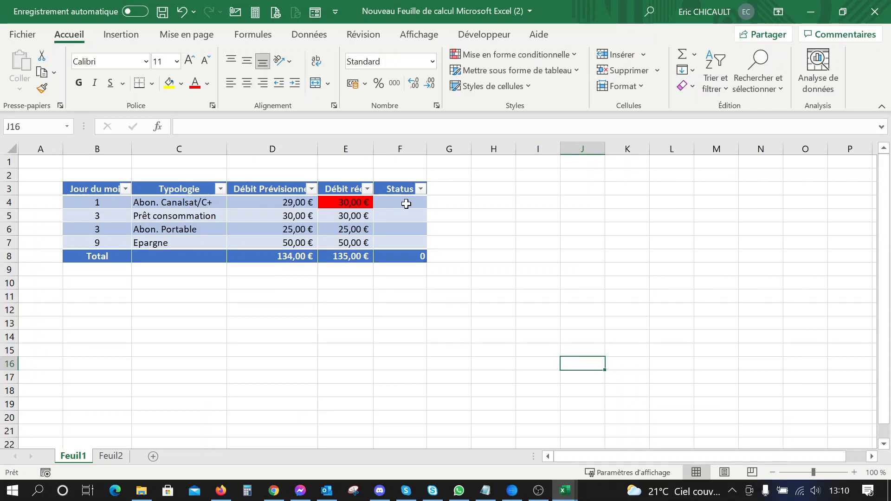
# Create a formula-based conditional formatting rule on Status cell F4 that applies a green fill when =$F$4="R".
pyautogui.click(406, 204)
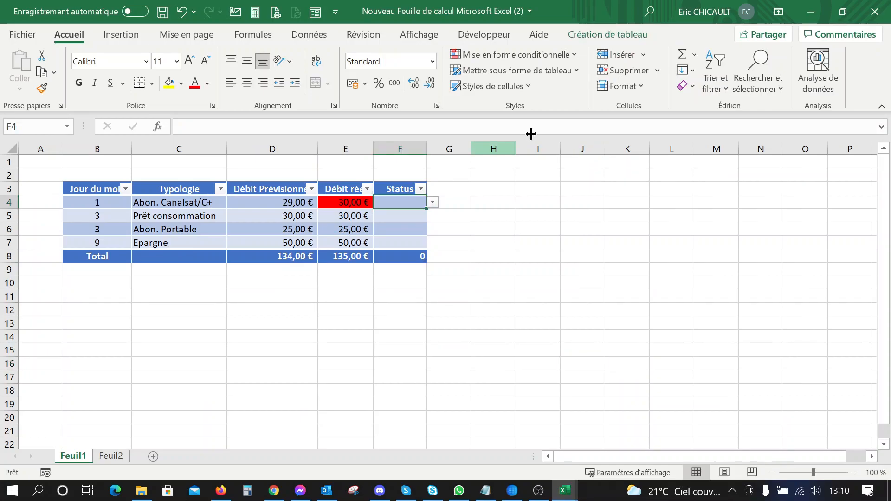
pyautogui.click(513, 54)
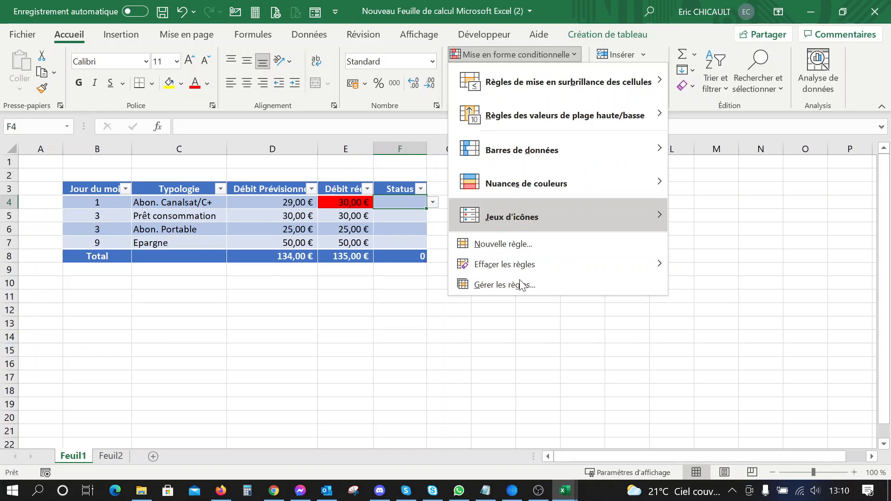
pyautogui.click(503, 244)
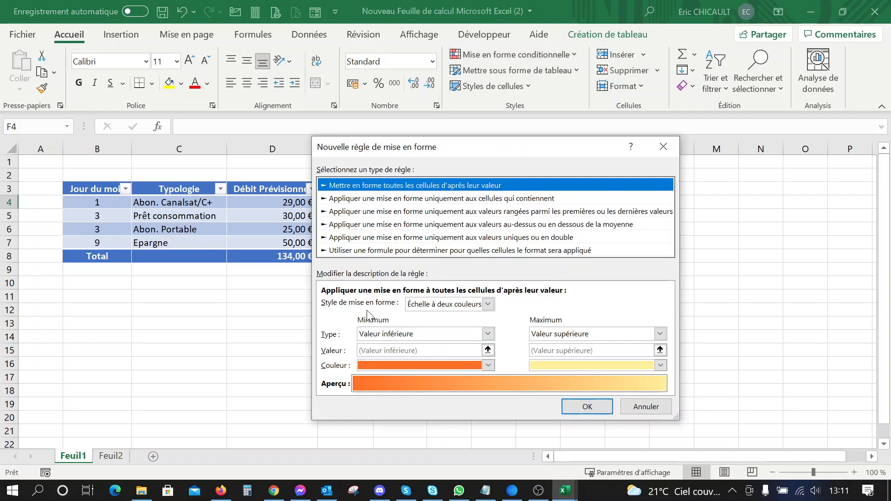
pyautogui.click(371, 250)
pyautogui.moveTo(446, 151); pyautogui.dragTo(633, 157)
pyautogui.click(392, 203)
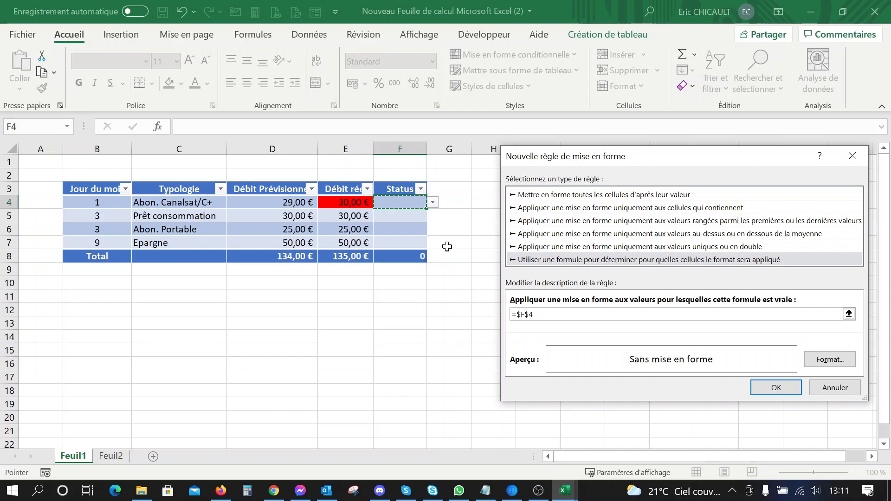
pyautogui.write('="R"')
pyautogui.click(830, 361)
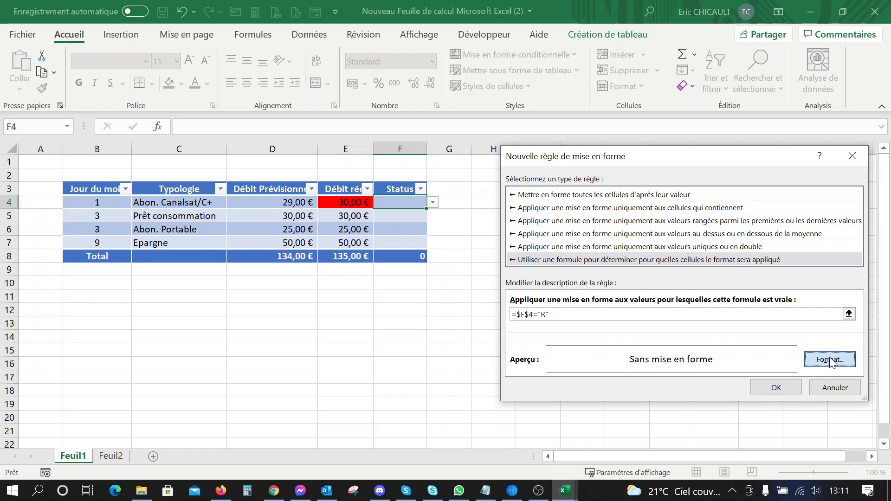
pyautogui.click(395, 227)
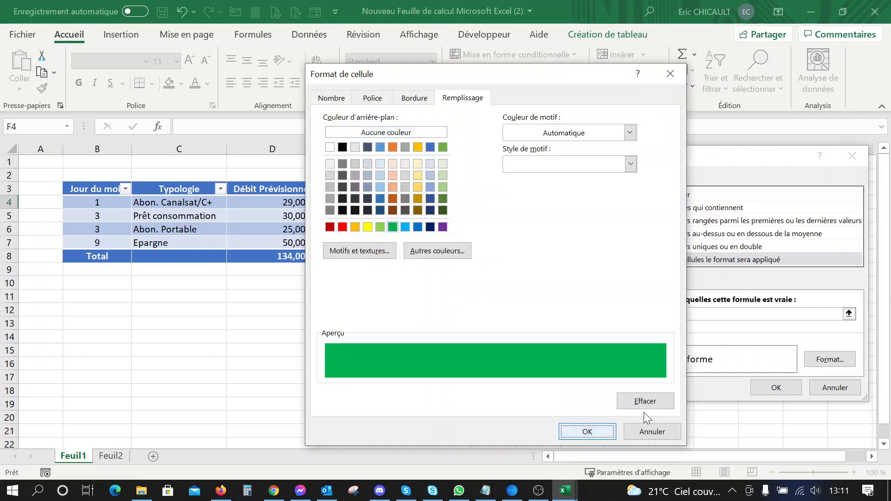
pyautogui.press('Return')
pyautogui.press('Return')
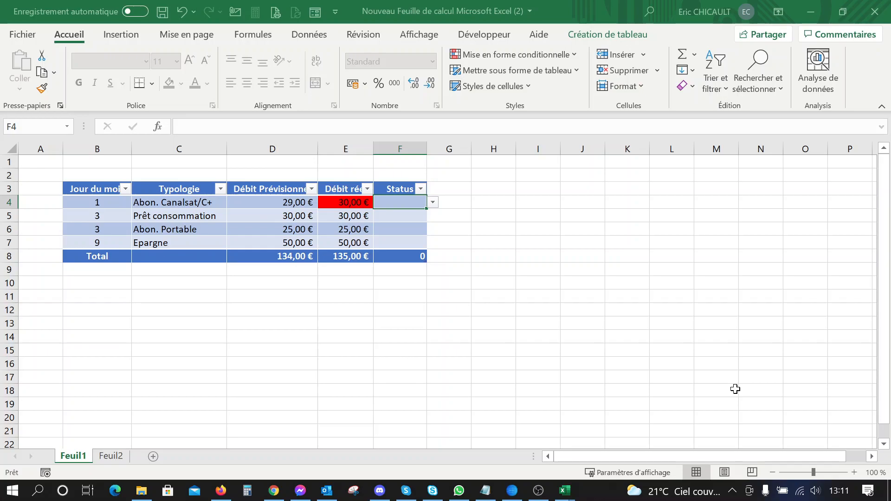
# Enter R as the Status of Abon. Canalsat/C+ in F4 and centre it horizontally.
pyautogui.write('R')
pyautogui.hotkey('ctrl', 'Return')
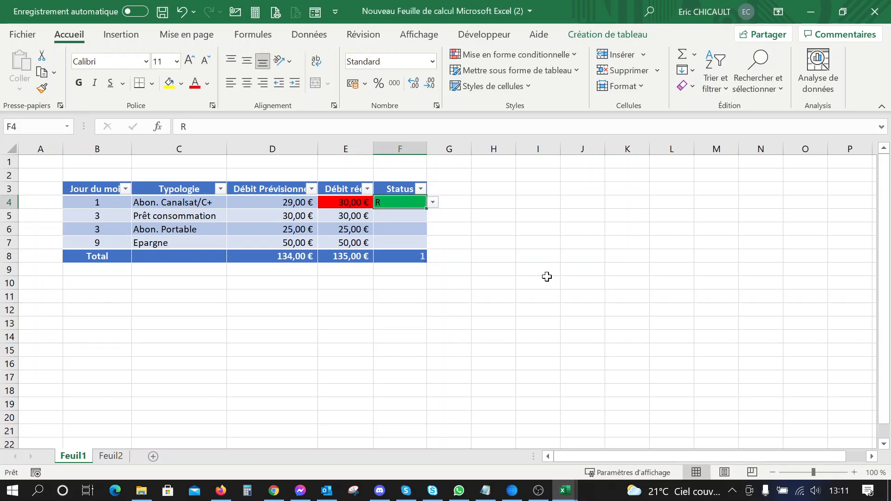
pyautogui.click(247, 84)
# Extend the green =$F$4="R" formatting rule to the whole Status column range =$F$4:$F$7.
pyautogui.click(513, 54)
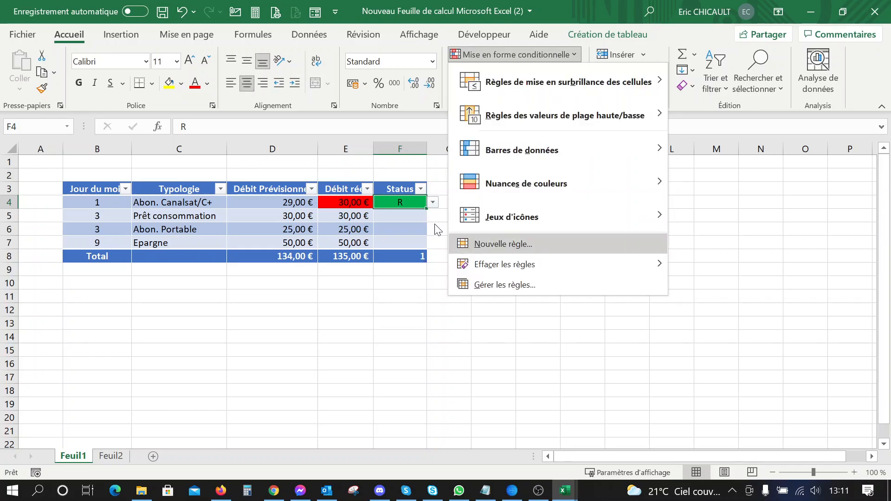
pyautogui.click(484, 284)
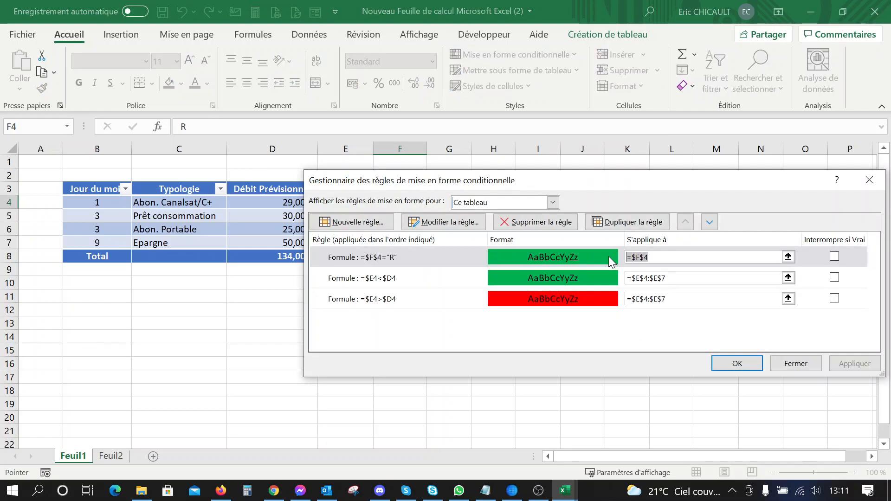
pyautogui.press('Delete')
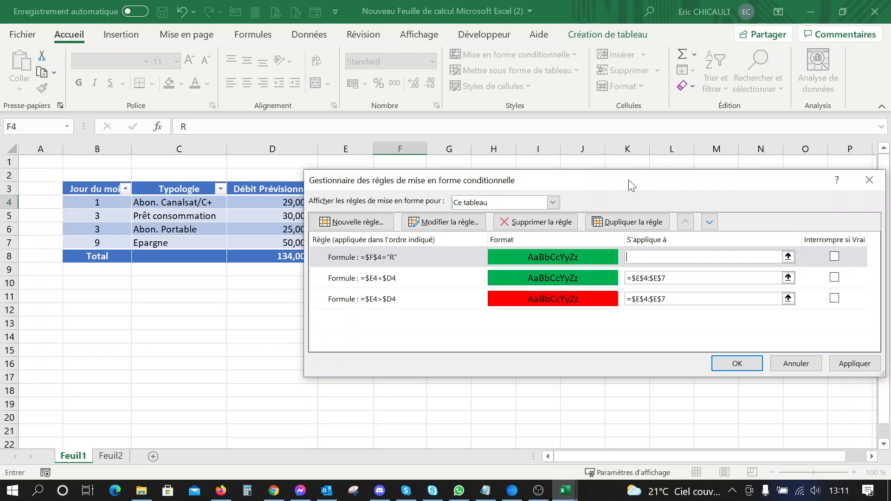
pyautogui.moveTo(631, 185); pyautogui.dragTo(581, 290)
pyautogui.moveTo(400, 203); pyautogui.dragTo(407, 243)
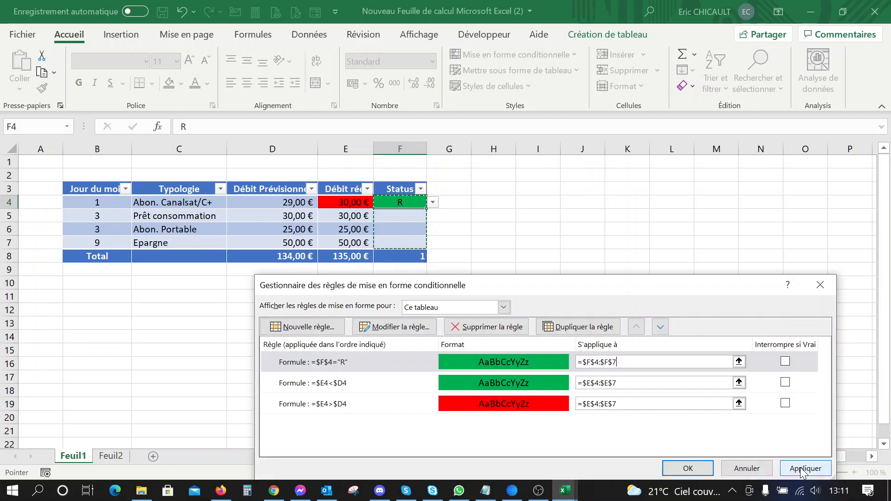
pyautogui.click(687, 468)
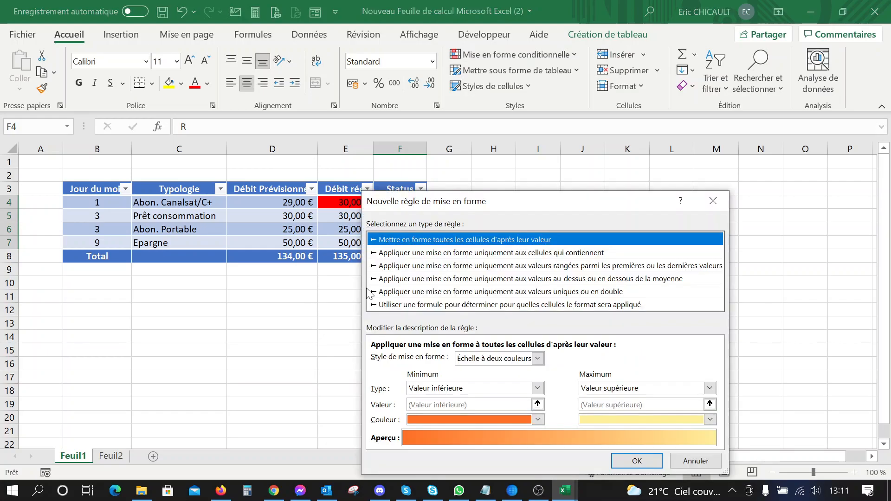
# Create a formula-based conditional formatting rule on Status cells F4:F7 that applies a red fill when =$F$4="A".
pyautogui.click(394, 305)
pyautogui.moveTo(503, 202); pyautogui.dragTo(664, 208)
pyautogui.press('Tab')
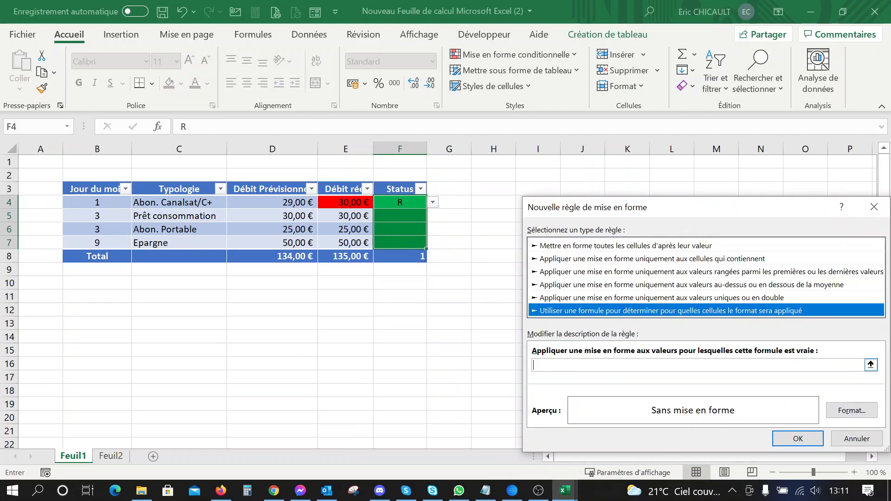
pyautogui.click(400, 203)
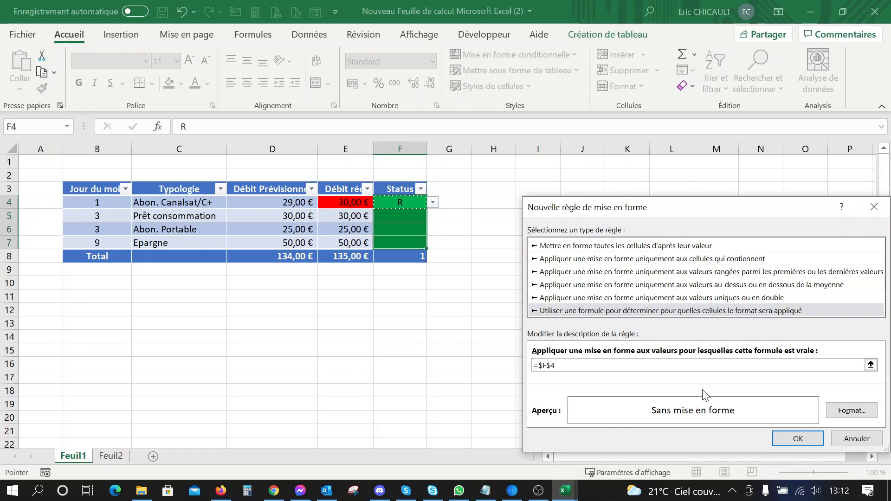
pyautogui.press('Tab')
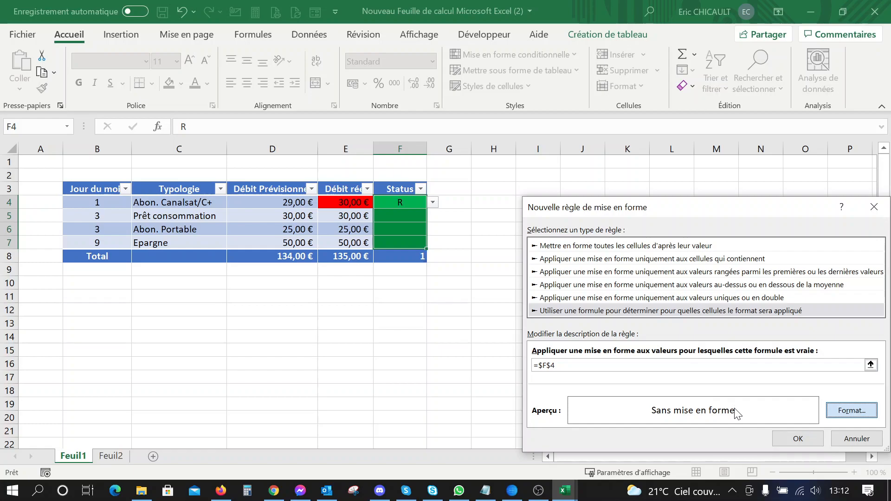
pyautogui.hotkey('shift', 'Tab')
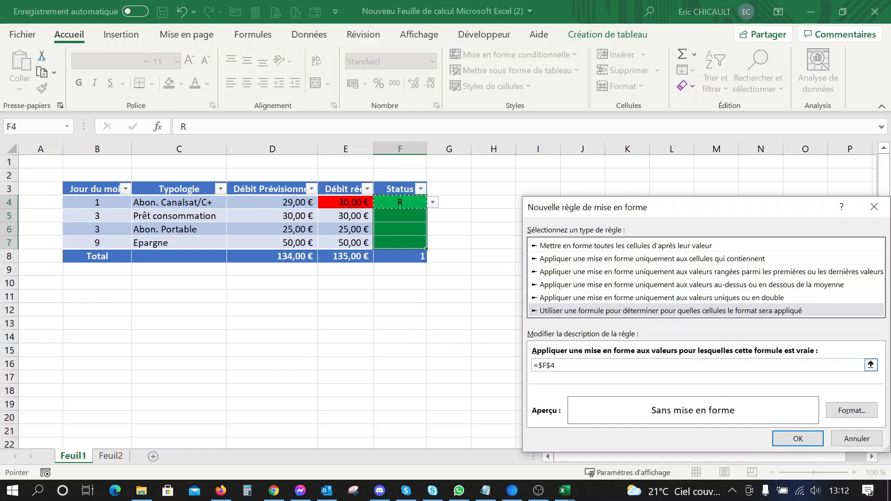
pyautogui.write('="')
pyautogui.write('A"')
pyautogui.click(841, 412)
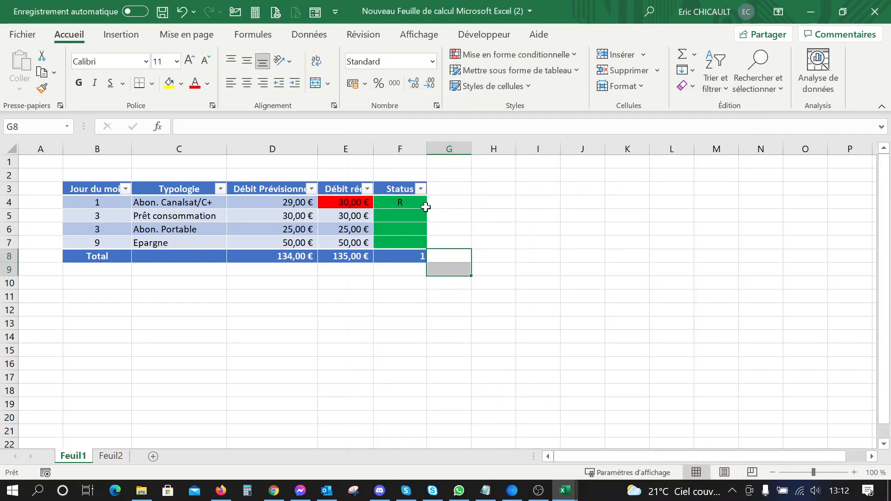
# Choose A from the dropdown list as the Status of Abon. Canalsat/C+ in F4.
pyautogui.click(425, 207)
pyautogui.click(433, 202)
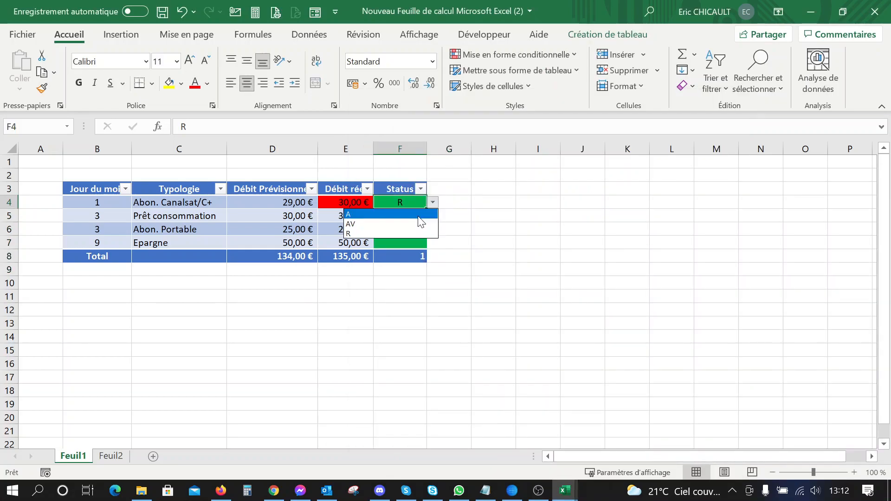
pyautogui.click(419, 214)
pyautogui.click(473, 253)
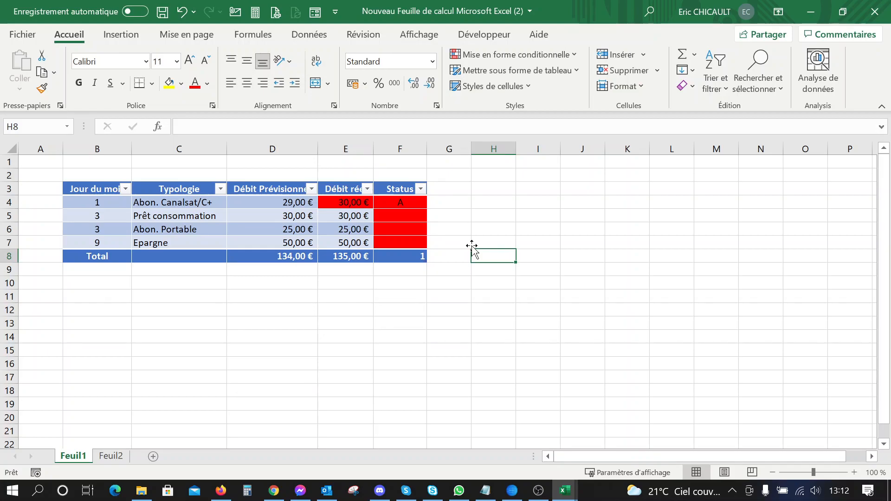
# Enter R as the Status of Prêt consommation in F5.
pyautogui.click(423, 216)
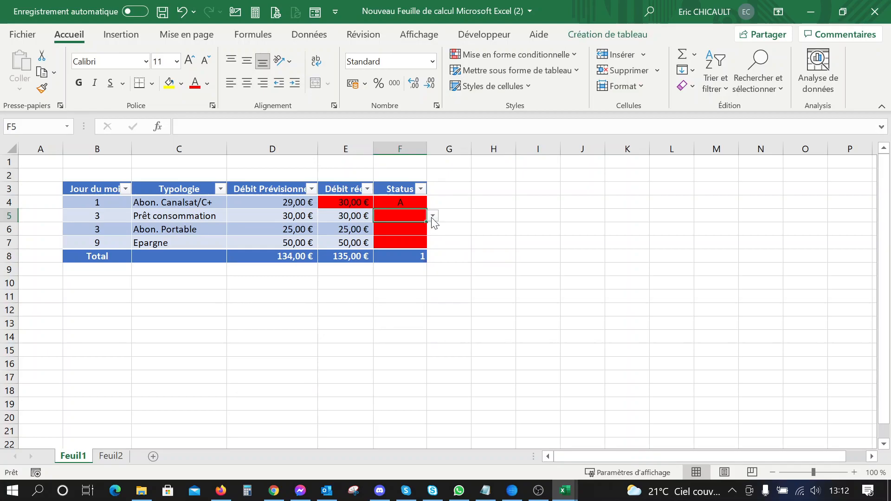
pyautogui.write('R')
pyautogui.hotkey('ctrl', 'Return')
pyautogui.click(437, 219)
pyautogui.click(440, 238)
# Edit the red conditional formatting rule on Status cells F4:F7 to use the row-relative formula =$F4="A" and apply it.
pyautogui.click(417, 207)
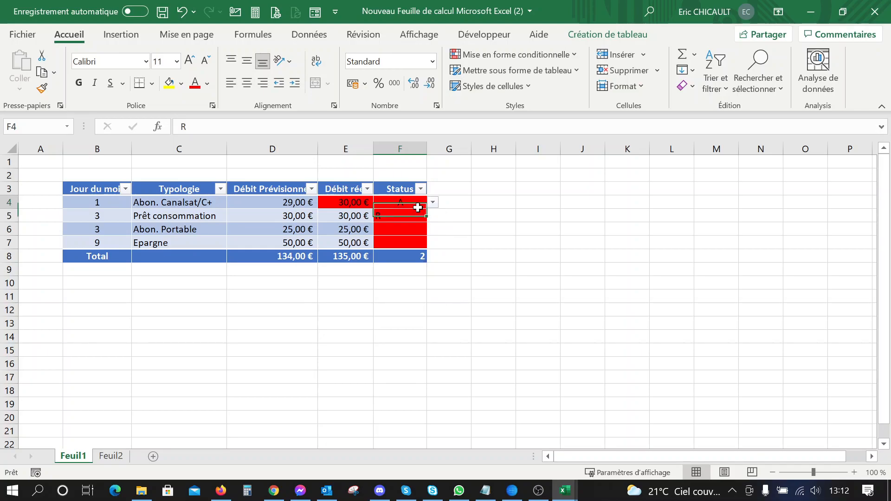
pyautogui.moveTo(418, 208); pyautogui.dragTo(403, 242)
pyautogui.click(515, 54)
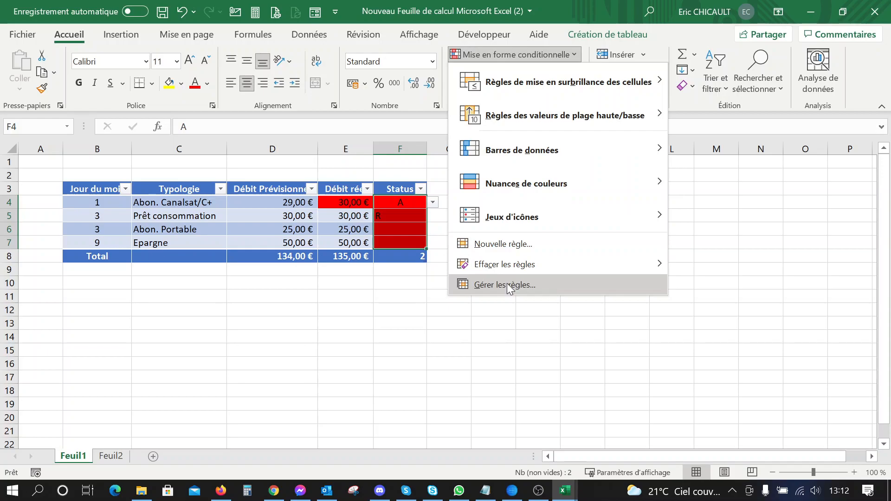
pyautogui.click(509, 287)
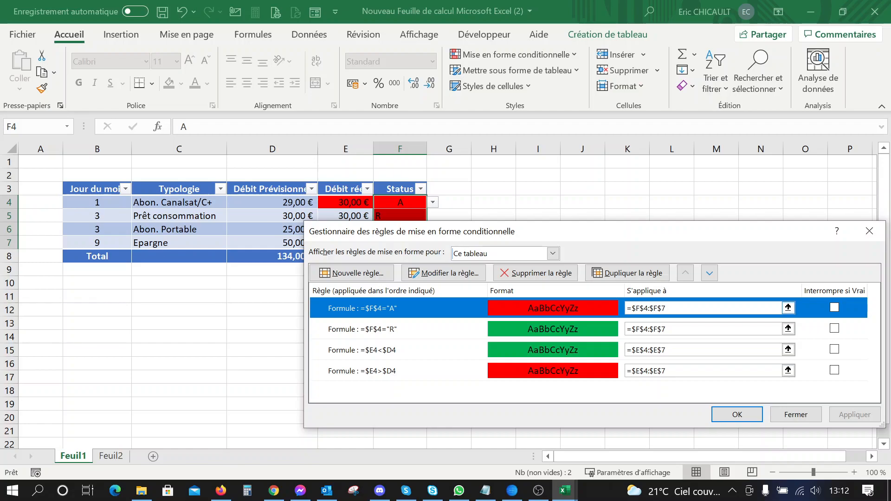
pyautogui.click(452, 277)
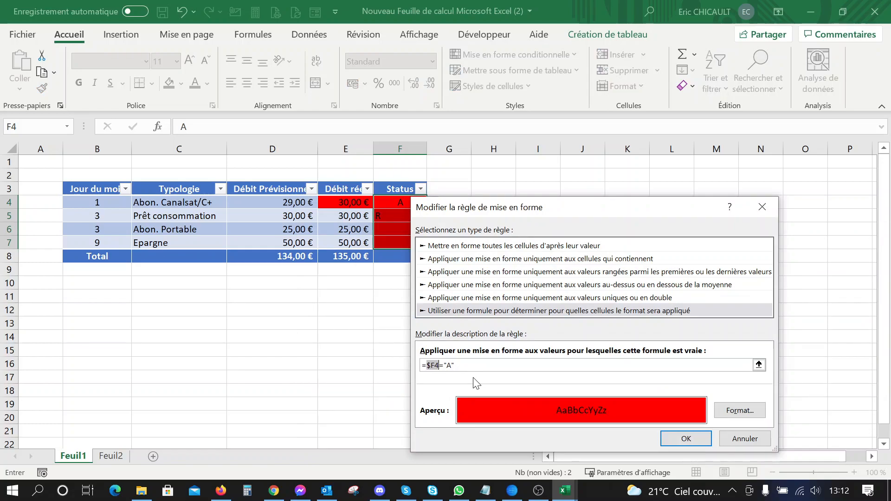
pyautogui.click(686, 438)
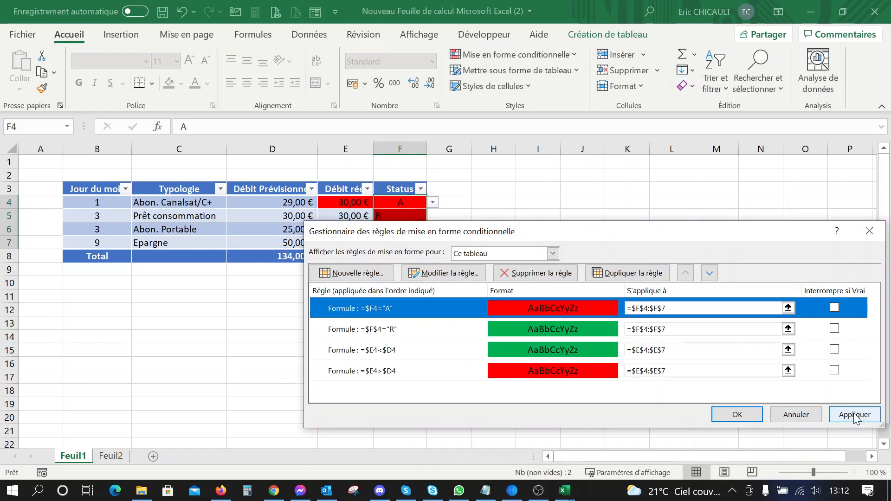
pyautogui.click(856, 416)
# Edit the green conditional formatting rule on Status cells F4:F7 to use the row-relative formula =$F4="R".
pyautogui.click(424, 329)
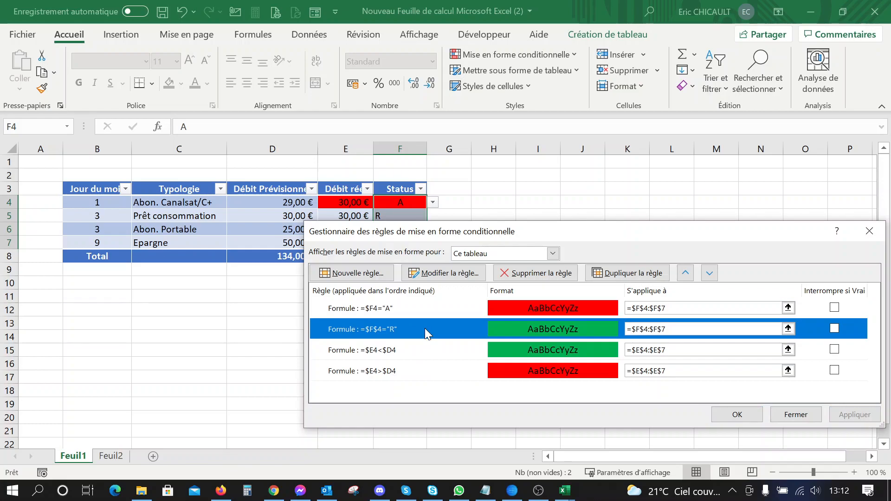
pyautogui.doubleClick(425, 328)
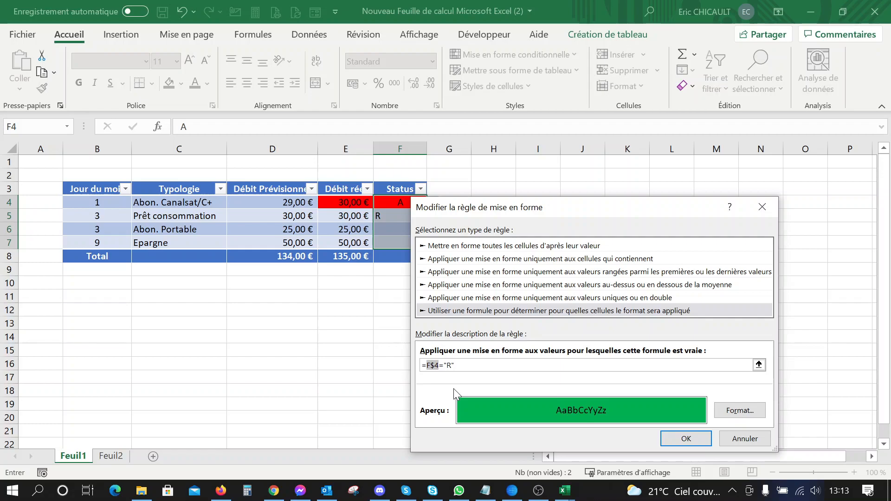
pyautogui.press('F4')
pyautogui.click(686, 438)
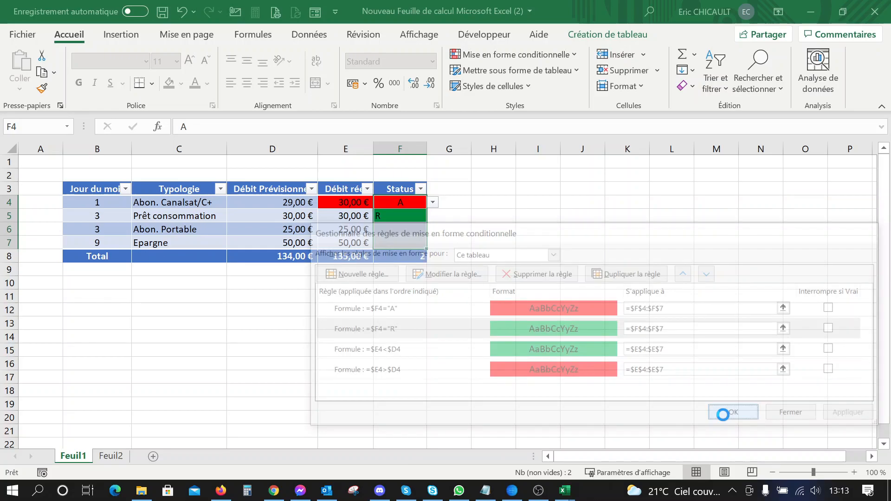
# Centre the Status cells F4:F7 horizontally and choose A from the dropdown list for Abon. Portable in F6.
pyautogui.click(244, 84)
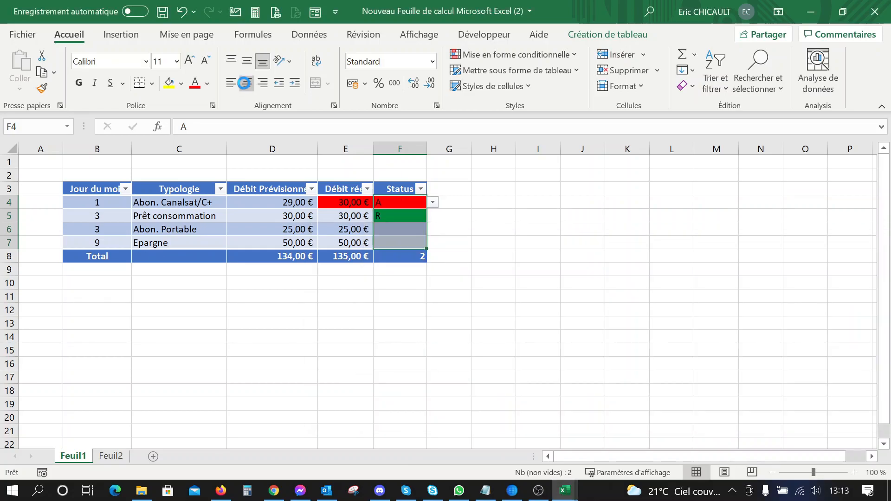
pyautogui.click(245, 84)
pyautogui.click(420, 229)
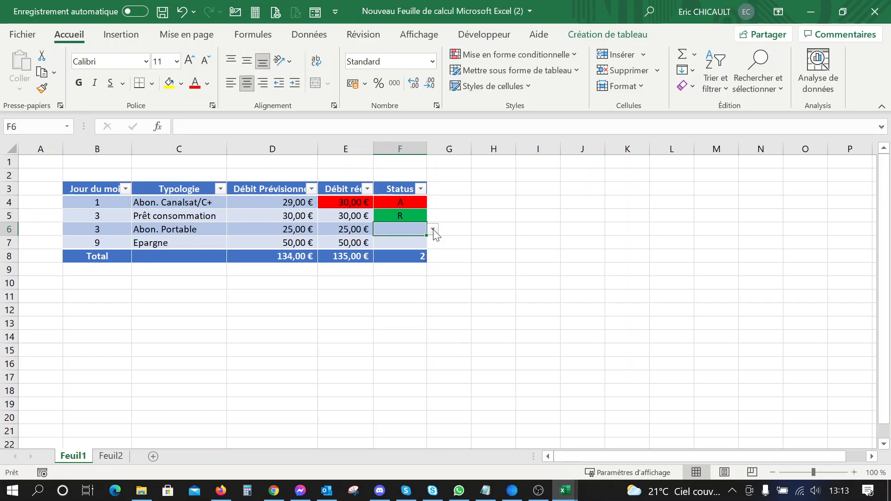
pyautogui.click(433, 231)
pyautogui.click(421, 240)
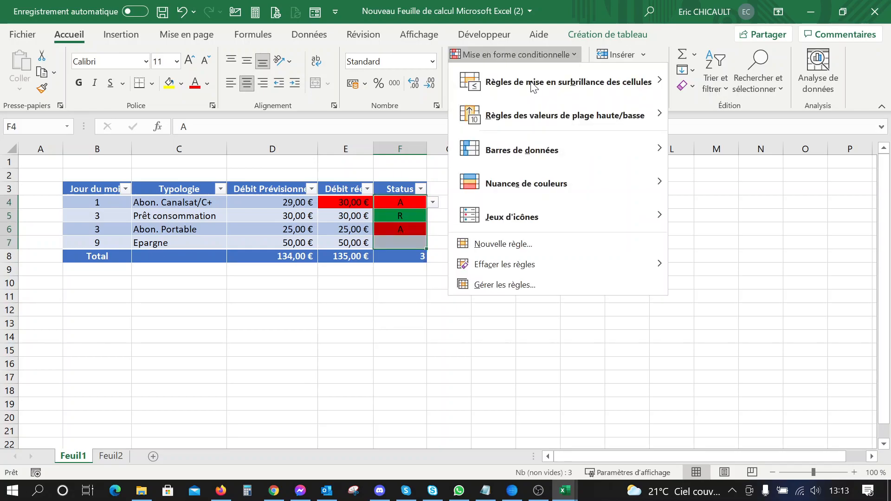
# Create a formula-based conditional formatting rule on Status cells F4:F7 that applies an orange fill when =$F4="AV".
pyautogui.click(505, 285)
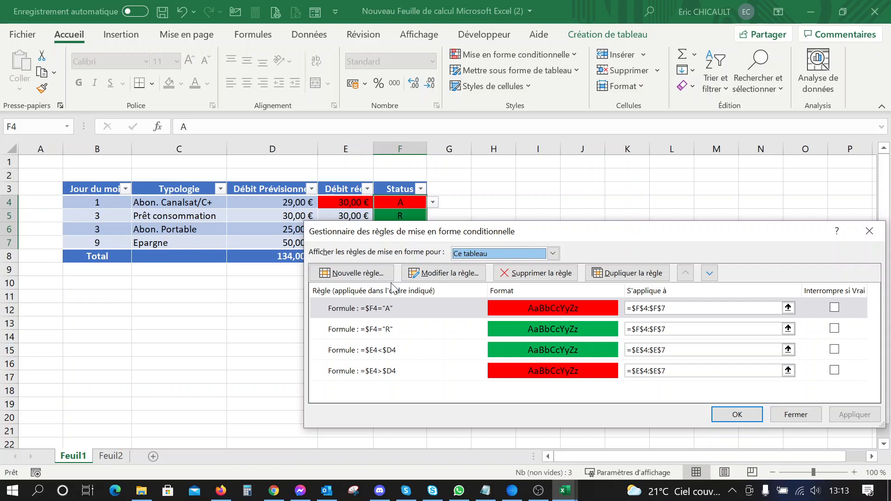
pyautogui.click(389, 277)
pyautogui.click(400, 202)
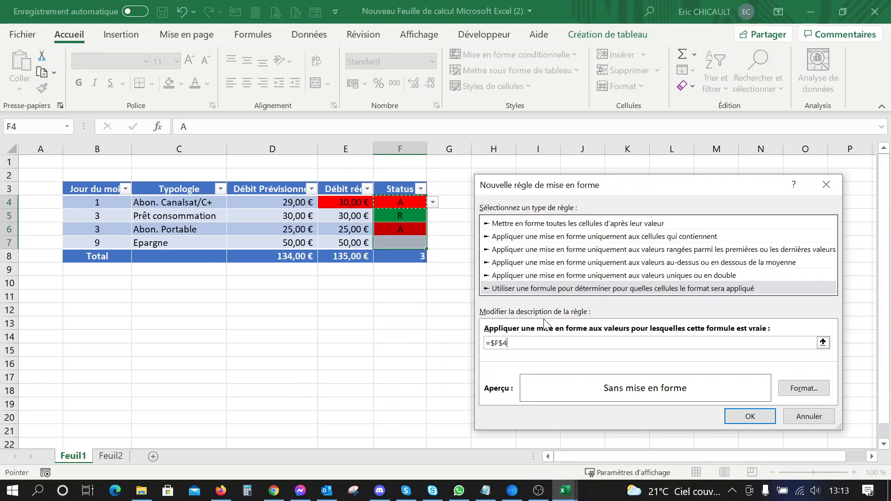
pyautogui.click(499, 343)
pyautogui.press('Delete')
pyautogui.press('End')
pyautogui.write('="AV')
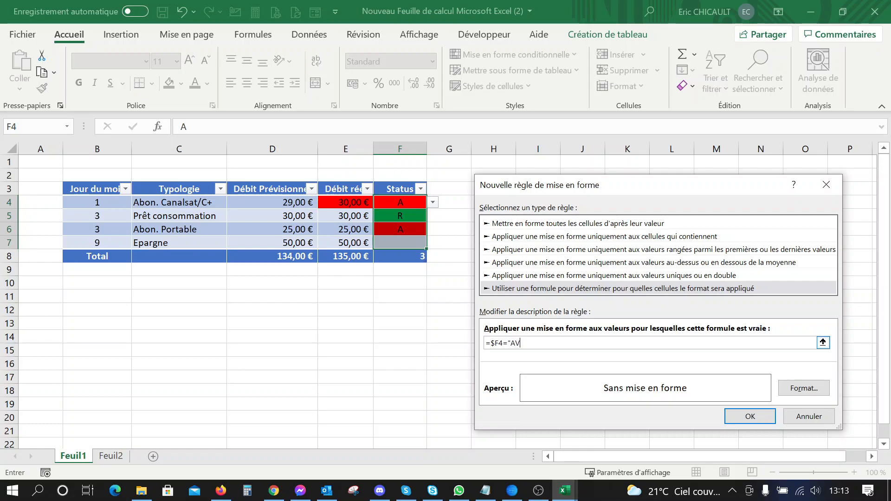
pyautogui.write('"')
pyautogui.click(815, 391)
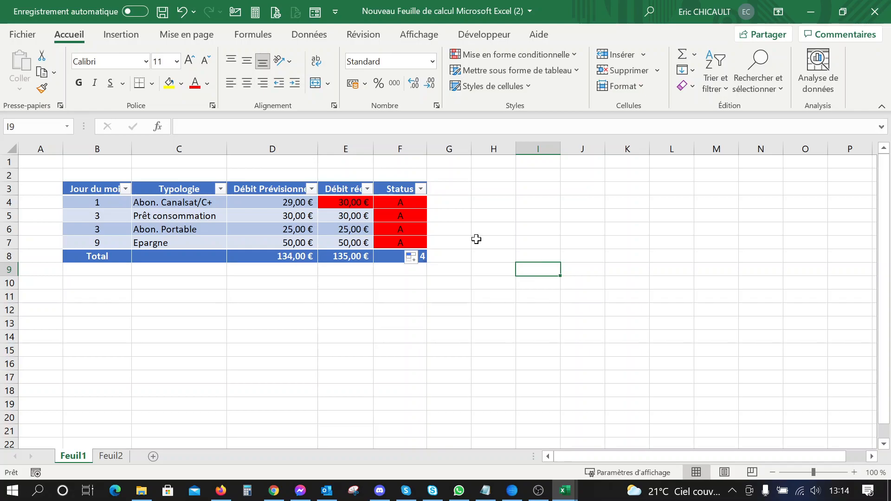
# Choose AV from the dropdown list as the Status of Prêt consommation in F5.
pyautogui.click(420, 216)
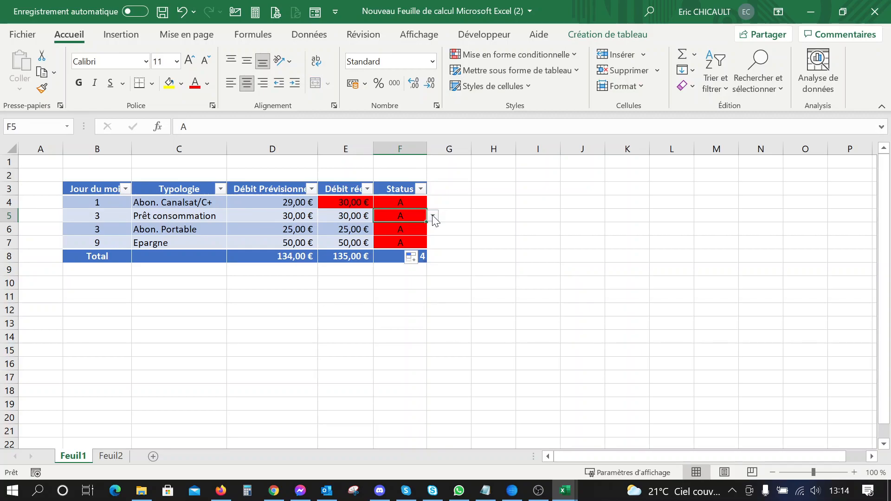
pyautogui.click(433, 216)
pyautogui.click(404, 234)
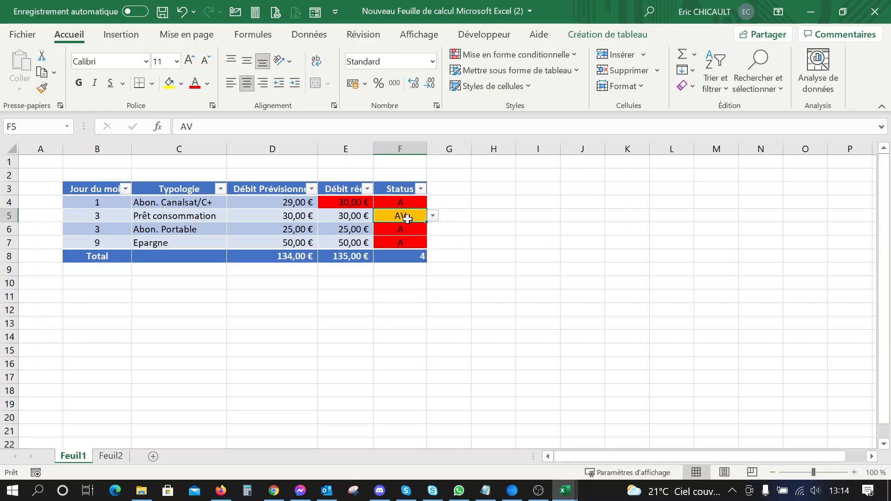
# Edit the green =$F4="R" Status rule so its font is bold, white and struck through.
pyautogui.click(353, 262)
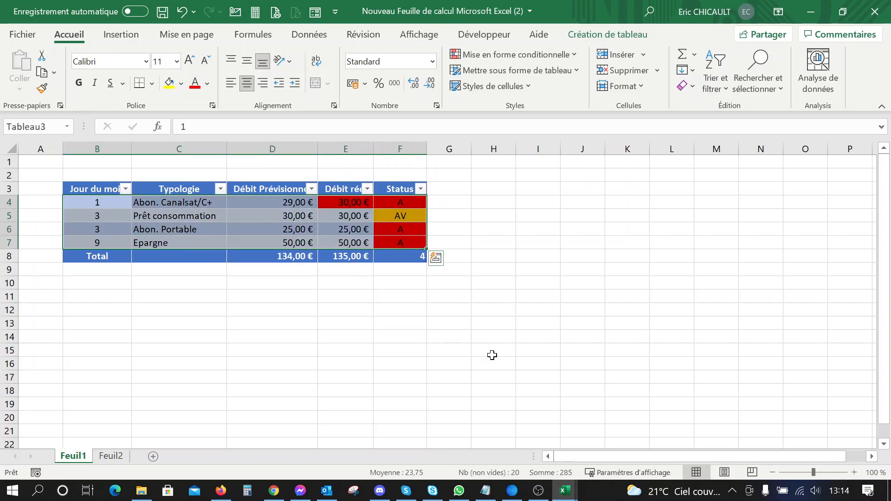
pyautogui.click(514, 54)
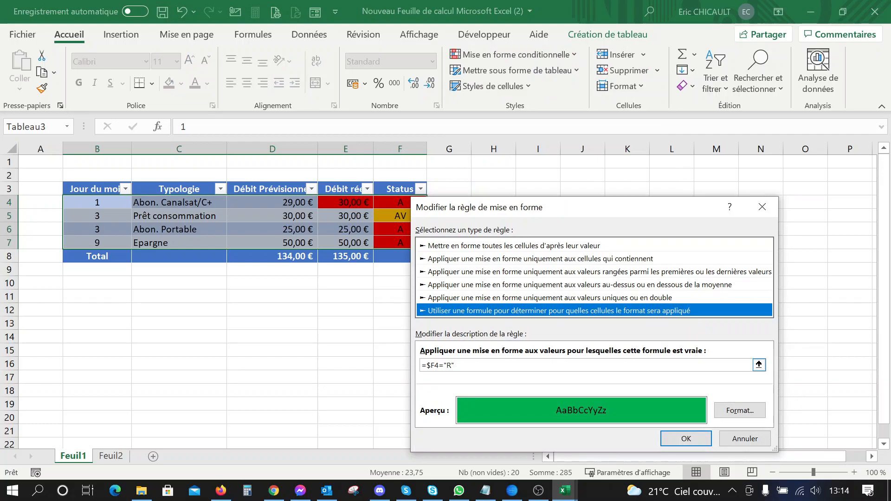
pyautogui.click(738, 410)
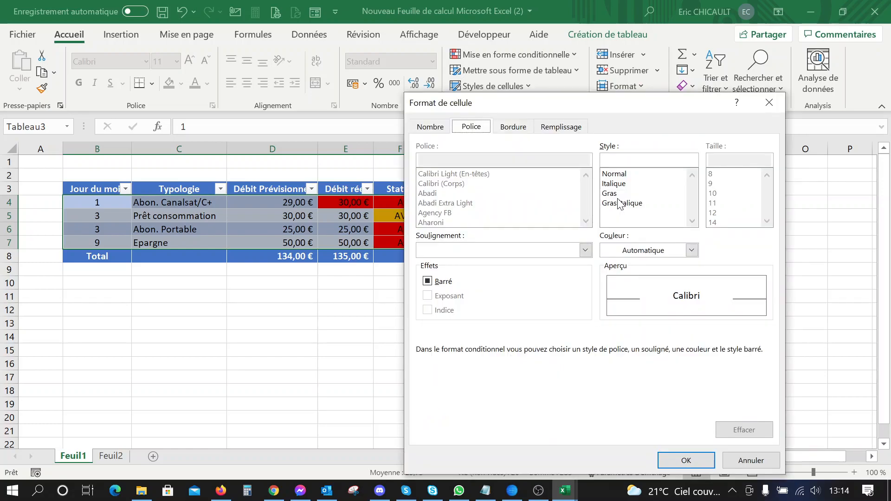
pyautogui.click(617, 194)
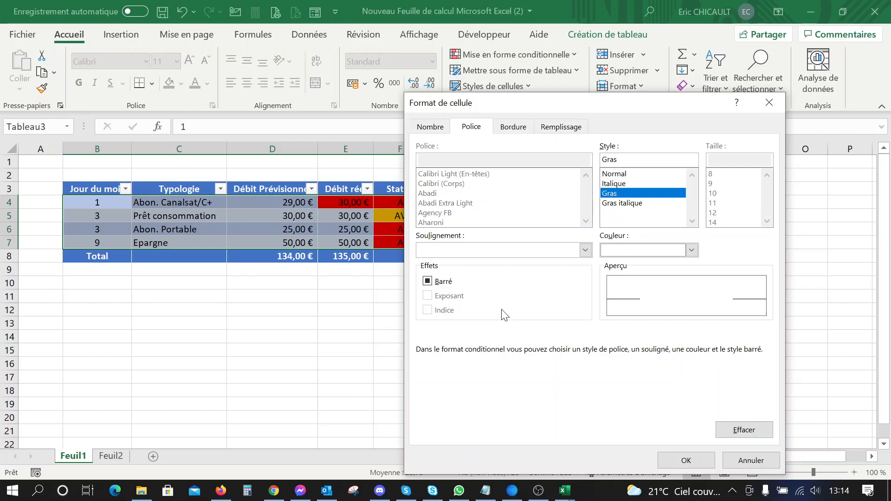
pyautogui.press('Return')
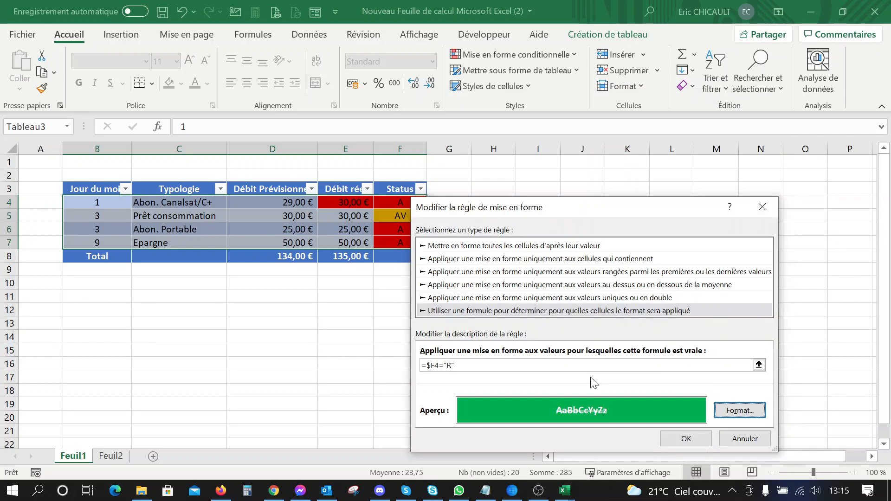
pyautogui.press('Return')
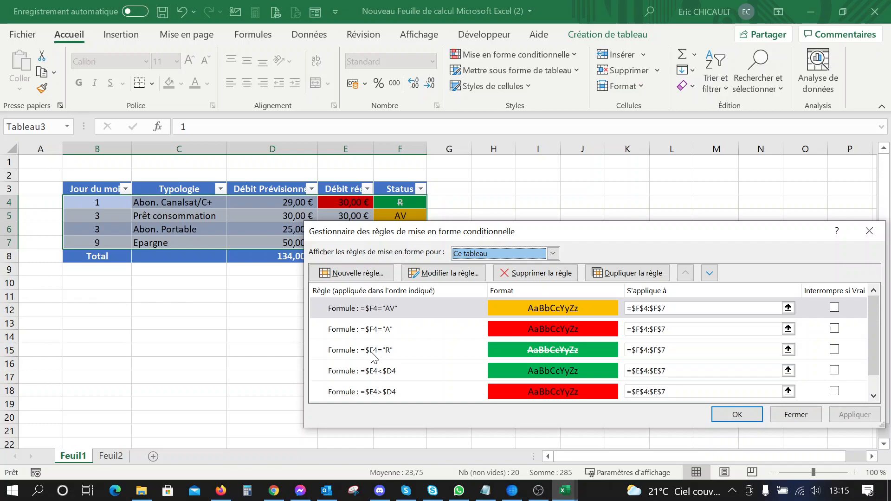
# Replace the =$F4="R" rule with a whole-table rule for =$F4="A" that applies a green fill and bold white strikethrough text.
pyautogui.click(372, 351)
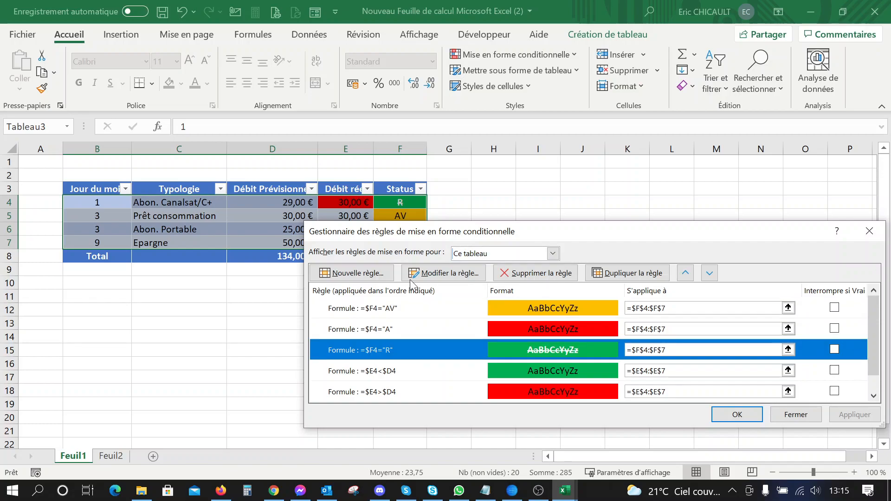
pyautogui.hotkey('alt', 'n')
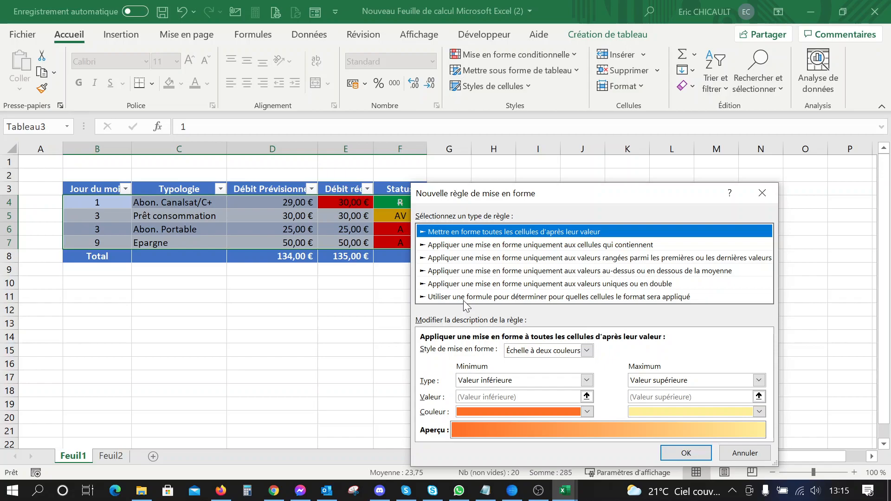
pyautogui.click(463, 300)
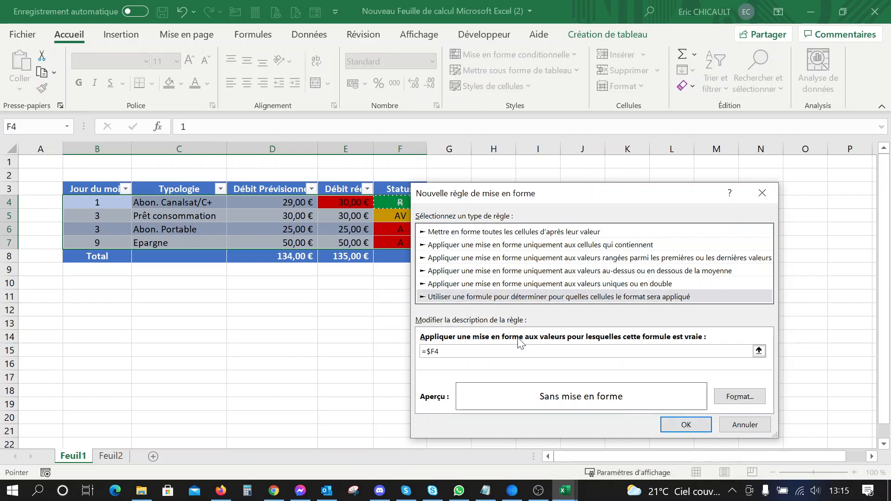
pyautogui.write('="')
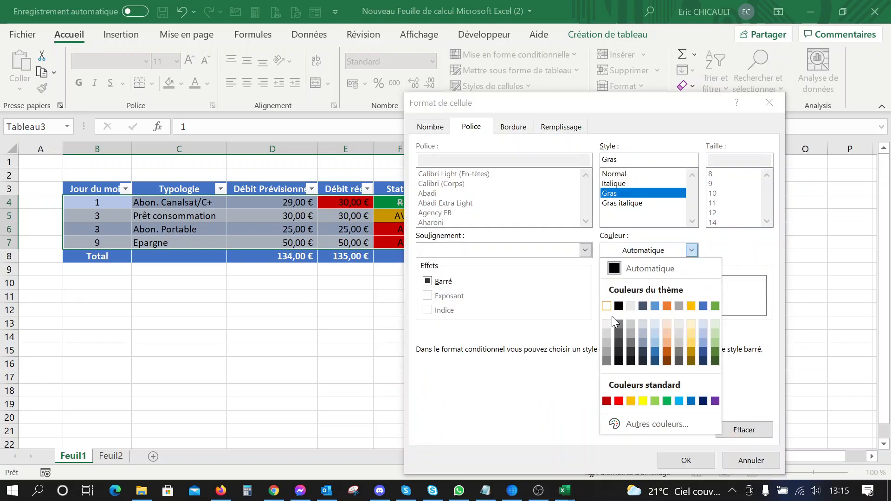
pyautogui.click(612, 316)
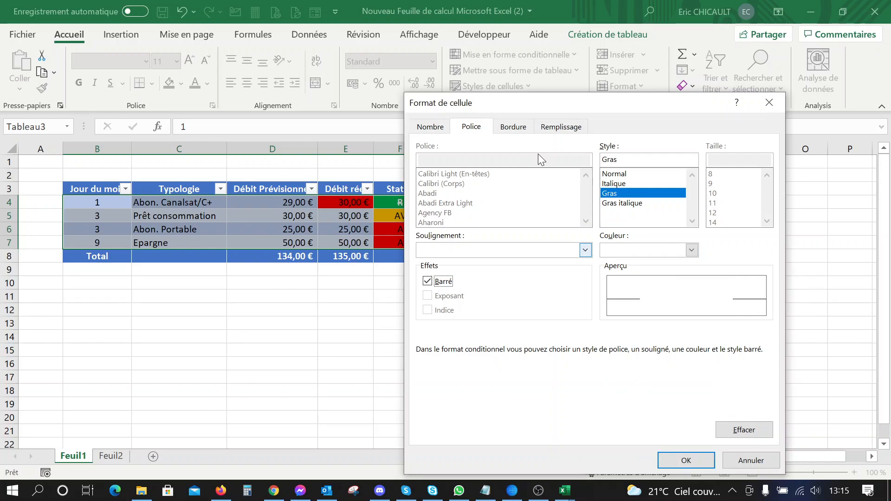
pyautogui.click(686, 460)
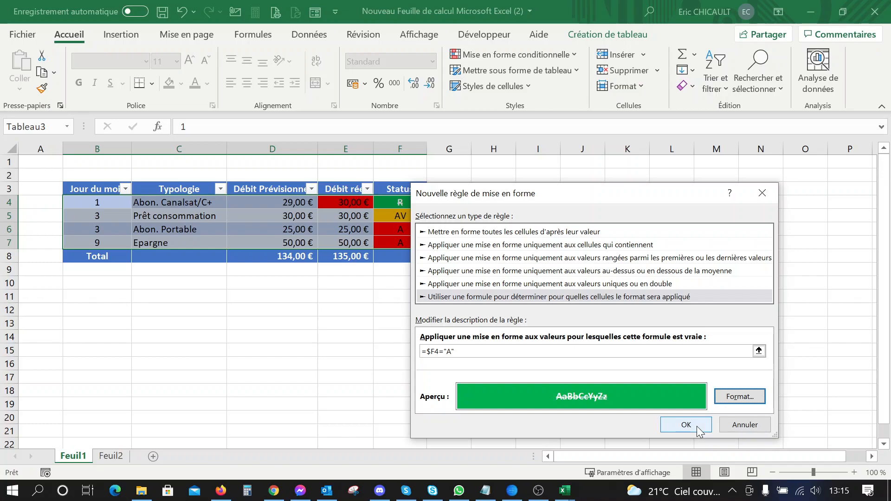
pyautogui.click(686, 425)
pyautogui.click(493, 309)
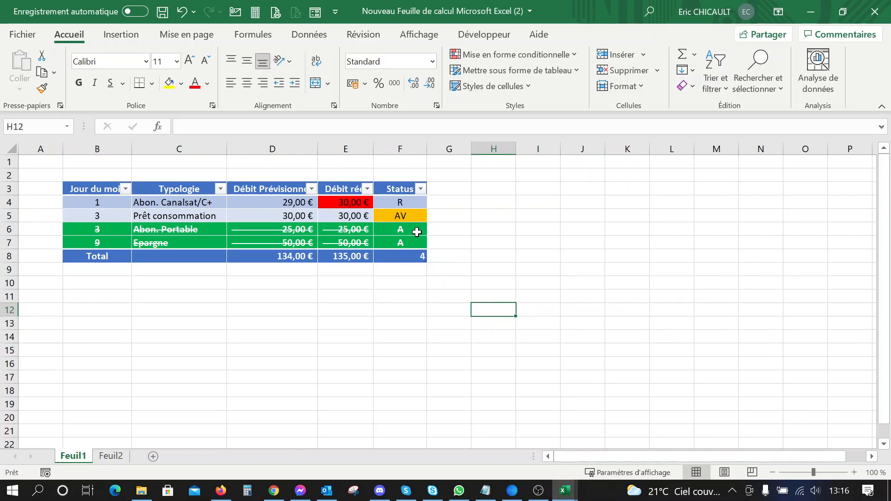
# Change the formula of the green strikethrough rule on table rows B4:F7 to =$F4="R".
pyautogui.click(416, 232)
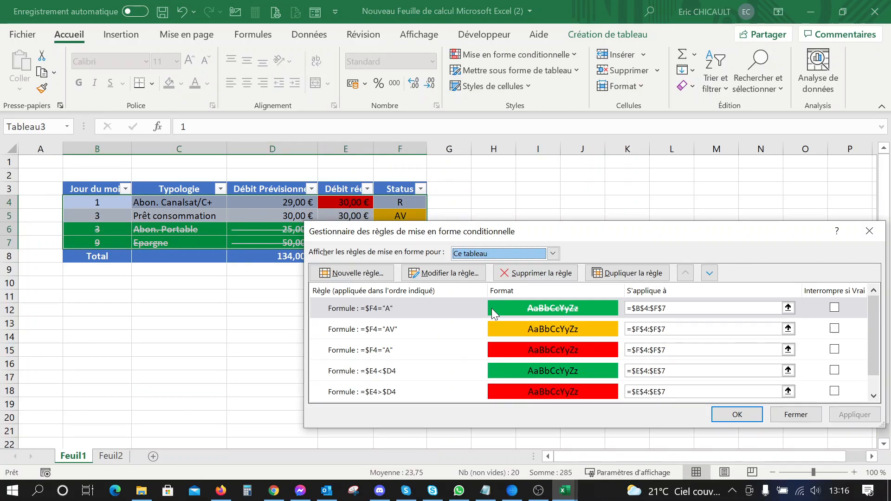
pyautogui.click(438, 274)
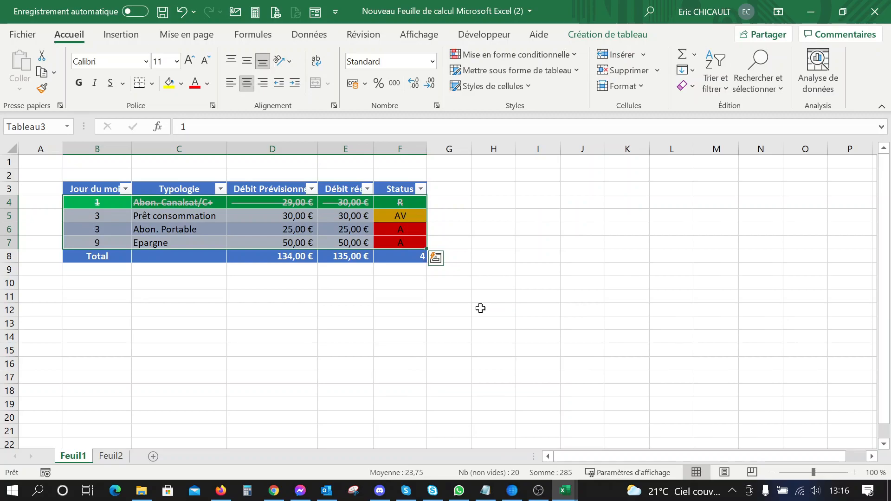
pyautogui.click(480, 308)
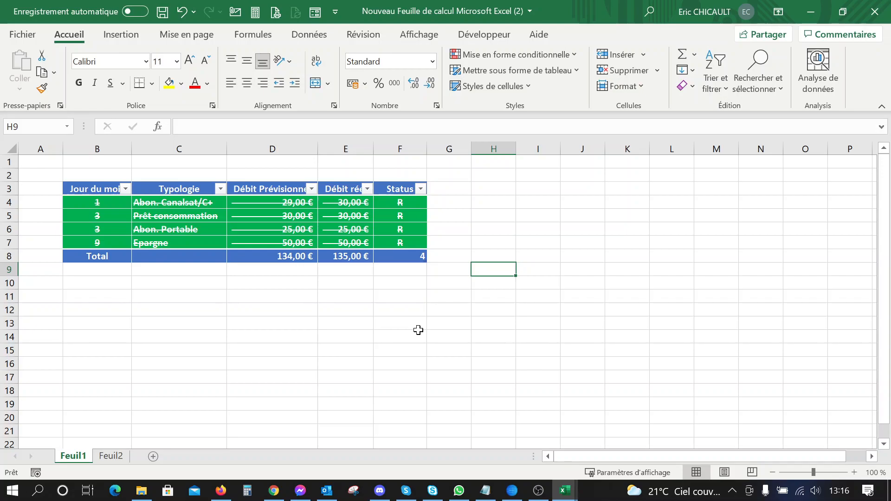
pyautogui.click(388, 244)
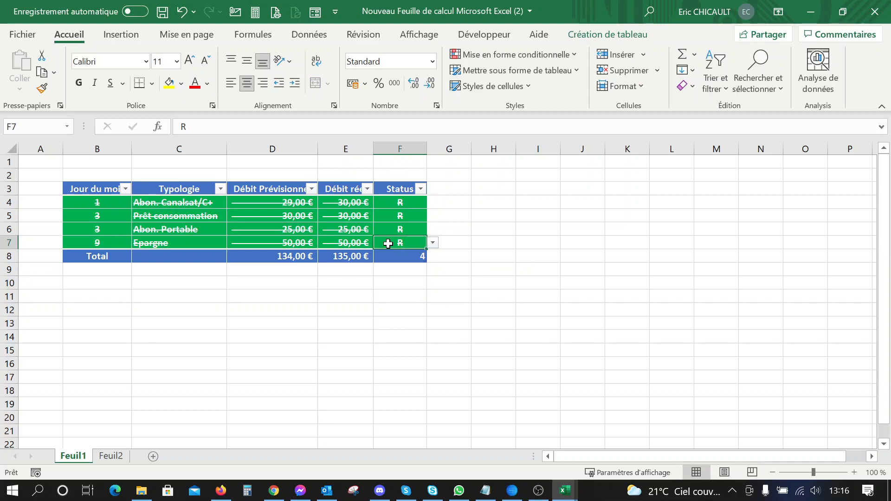
pyautogui.click(119, 244)
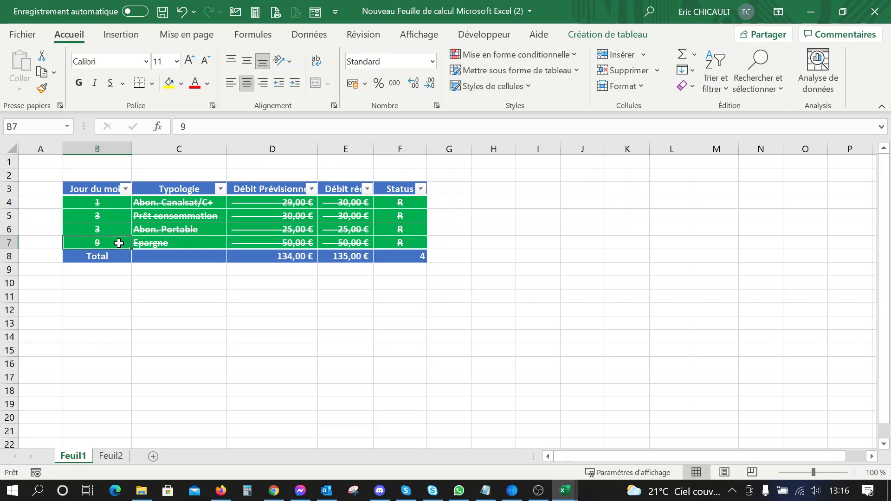
pyautogui.hotkey('ctrl', '+')
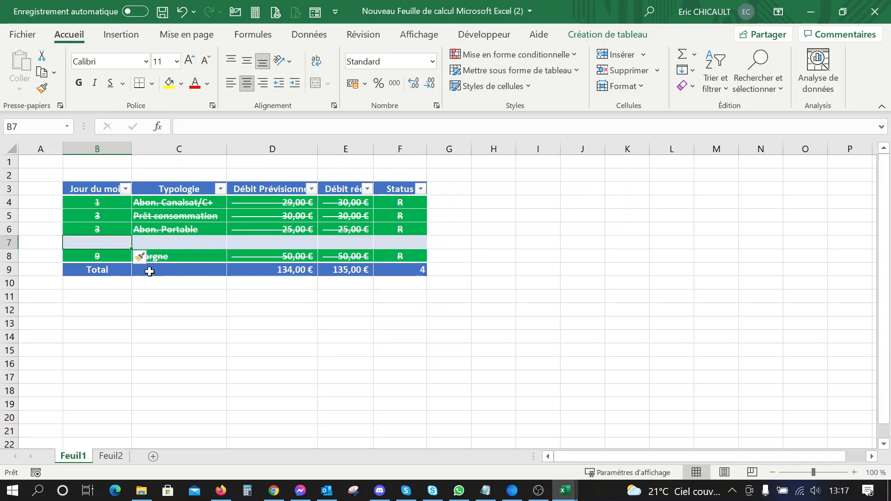
pyautogui.click(107, 255)
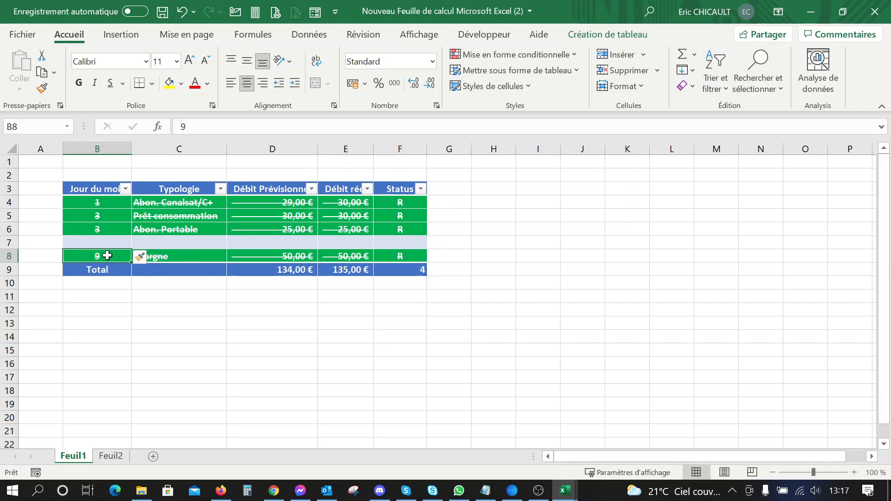
pyautogui.hotkey('ctrl', 'z')
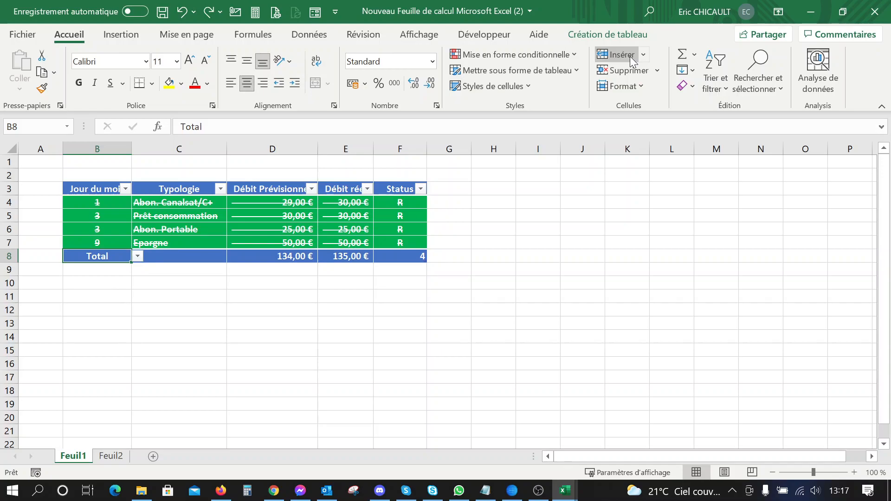
# Insert a table row directly above the Total row, with 16 as Jour du mois and Abon. Portable as Typologie.
pyautogui.click(630, 57)
pyautogui.write('16')
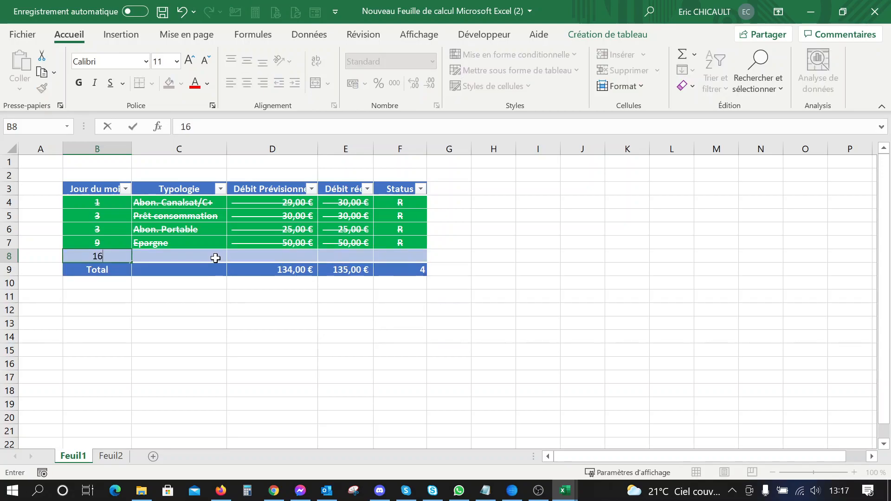
pyautogui.click(215, 258)
pyautogui.click(233, 256)
pyautogui.scroll(-1, 230, 302)
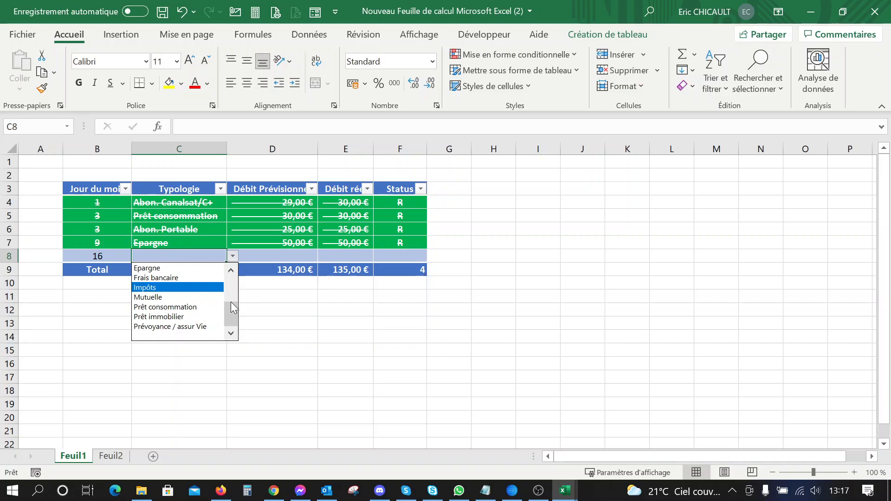
# Enter 24 as both Débit Prévisionnel and Débit réel for the day 16 debit and set its Status to A.
pyautogui.write('24')
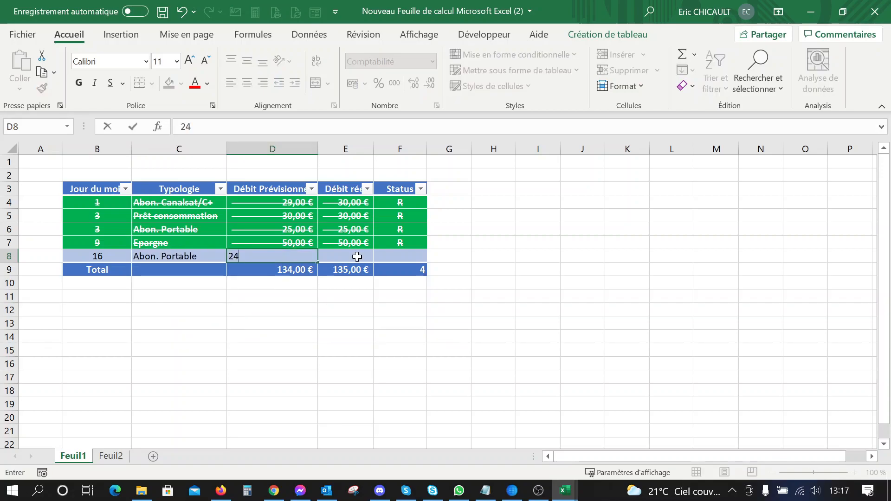
pyautogui.click(356, 257)
pyautogui.write('24')
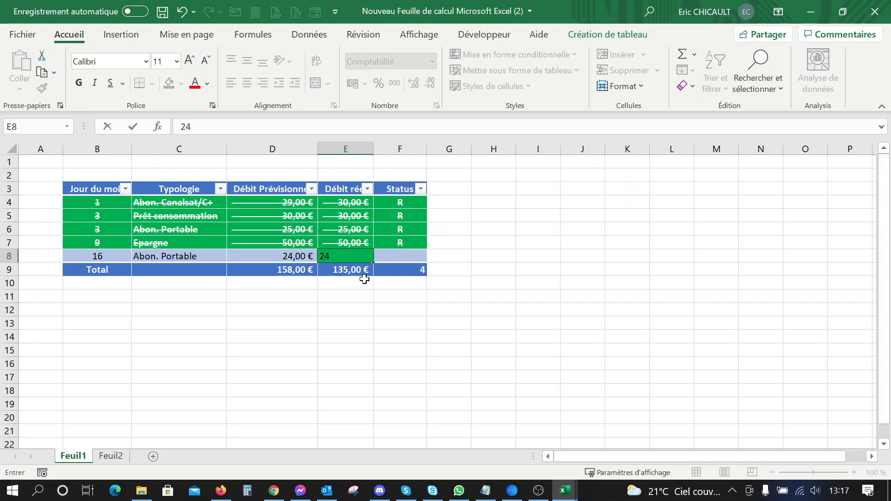
pyautogui.press('Tab')
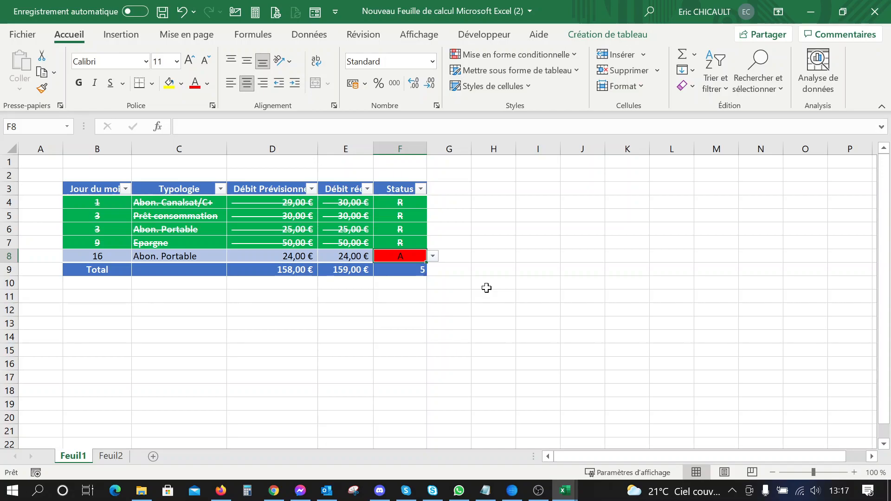
# Insert a Typologie slicer beside the table, about 8.64 by 3.14 cm, with two button columns and the yellow style.
pyautogui.press('Left')
pyautogui.press('Left')
pyautogui.press('Left')
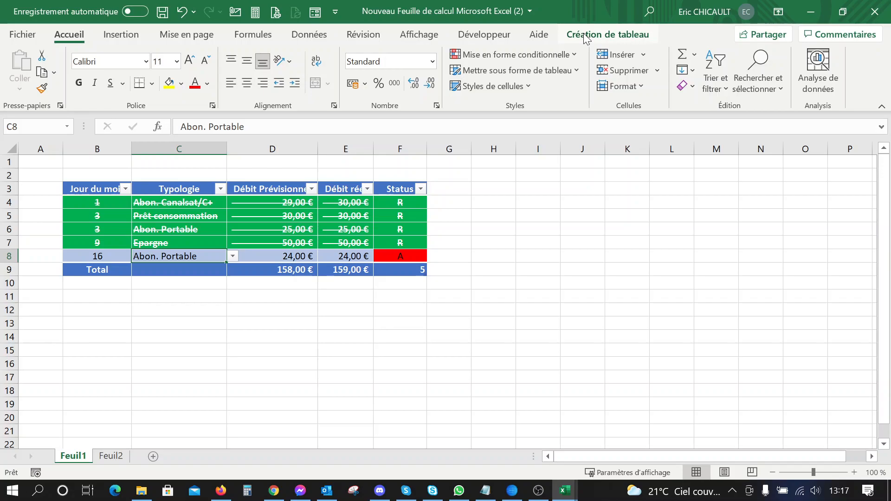
pyautogui.click(583, 33)
pyautogui.click(265, 69)
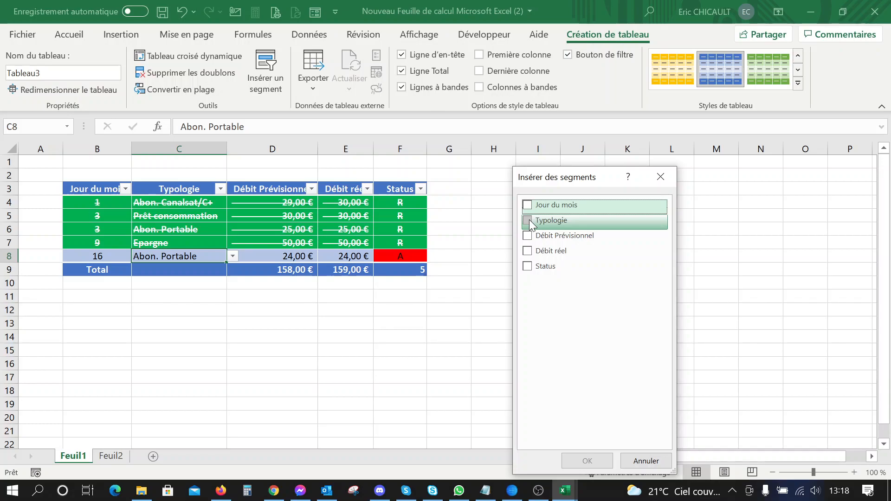
pyautogui.click(528, 220)
pyautogui.press('Return')
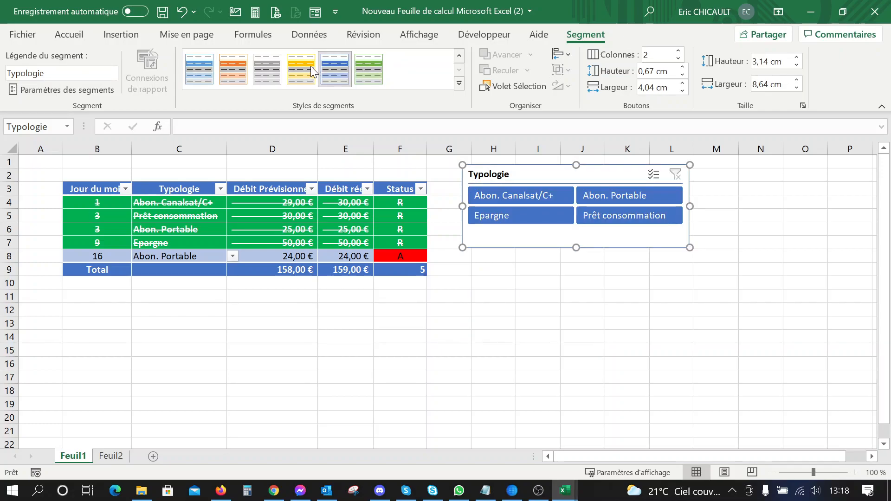
pyautogui.click(310, 65)
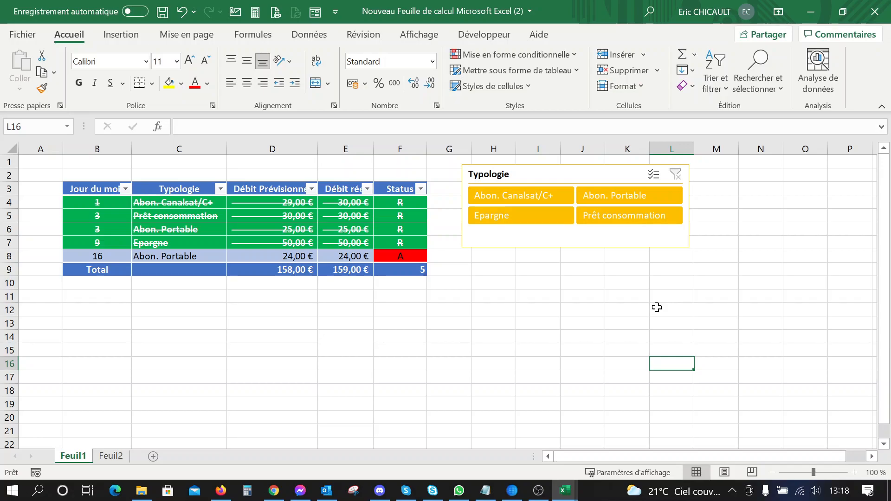
# Filter the table to Abon. Portable with the Typologie slicer and clear the filter again.
pyautogui.click(629, 195)
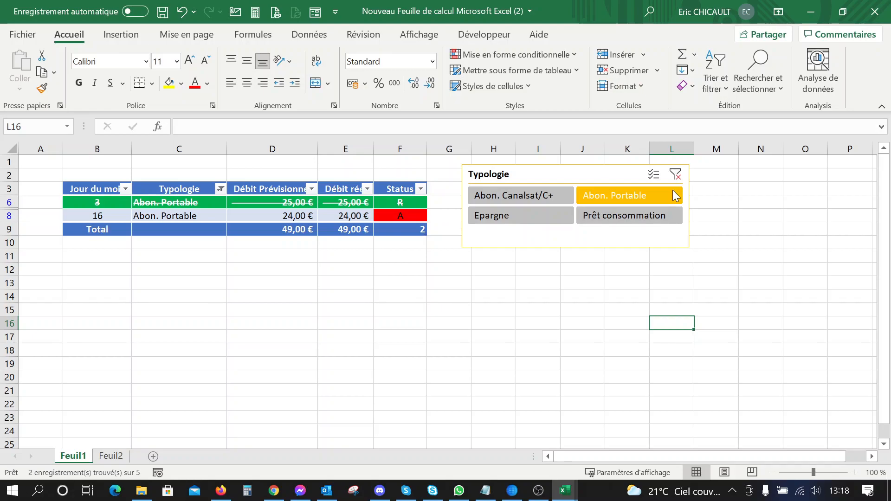
pyautogui.click(675, 174)
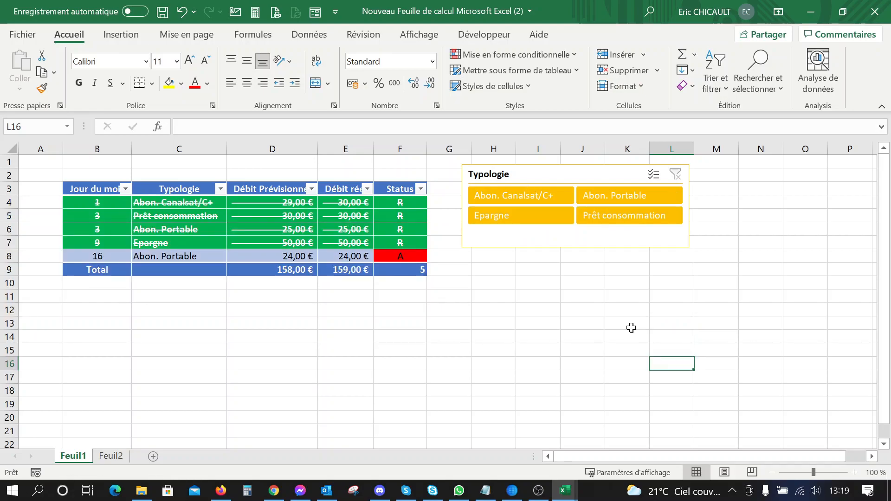